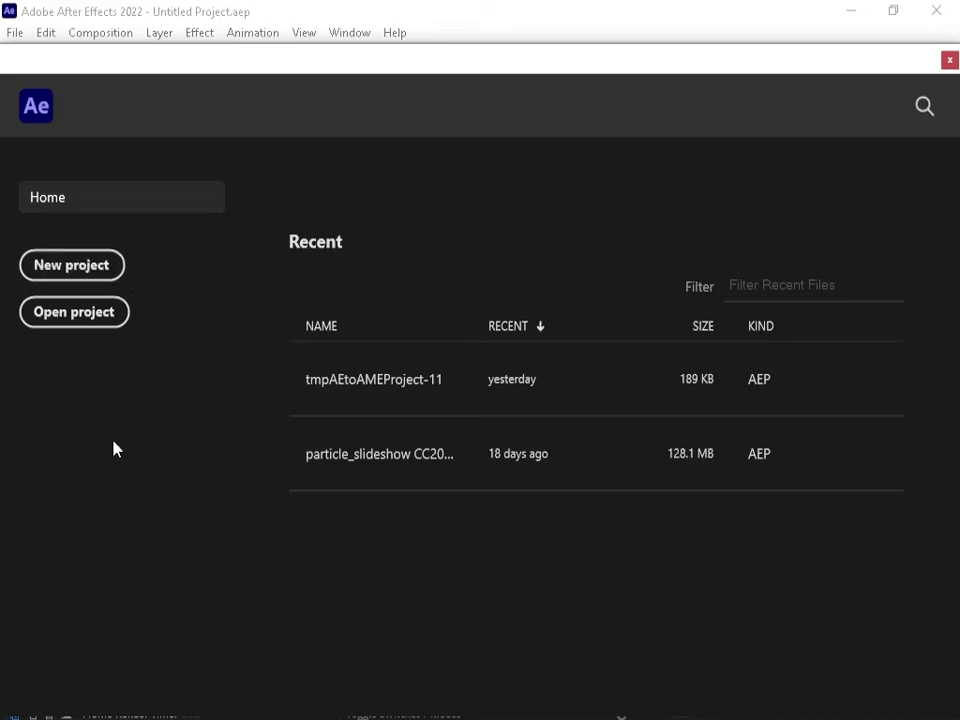
Create a new project and add Comp 1 with the default HDTV 1080 29.97 preset
click(71, 265)
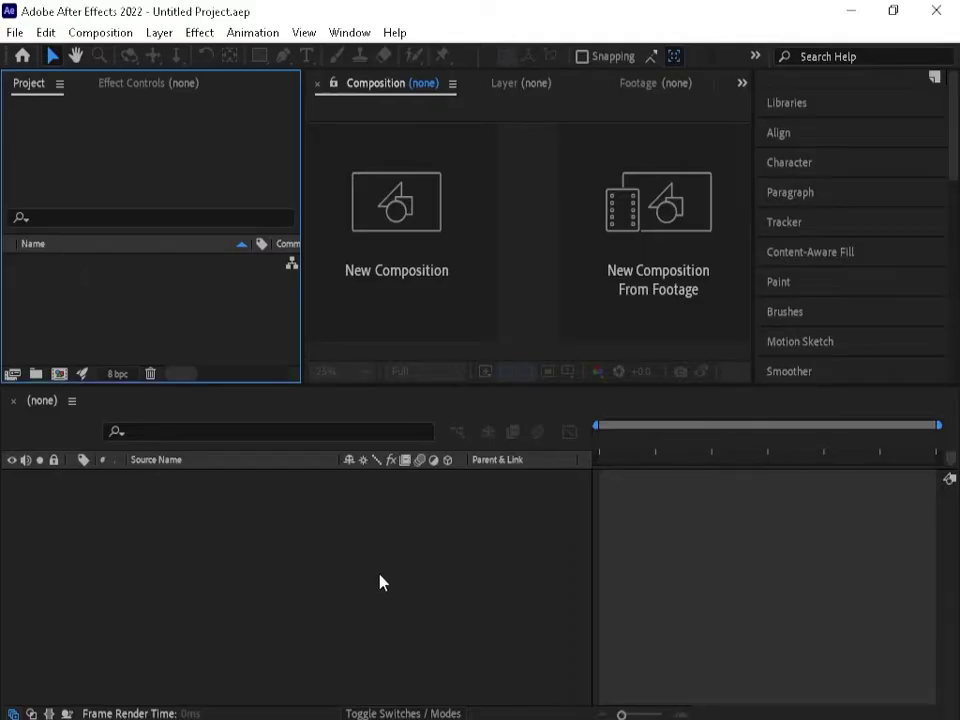
click(397, 211)
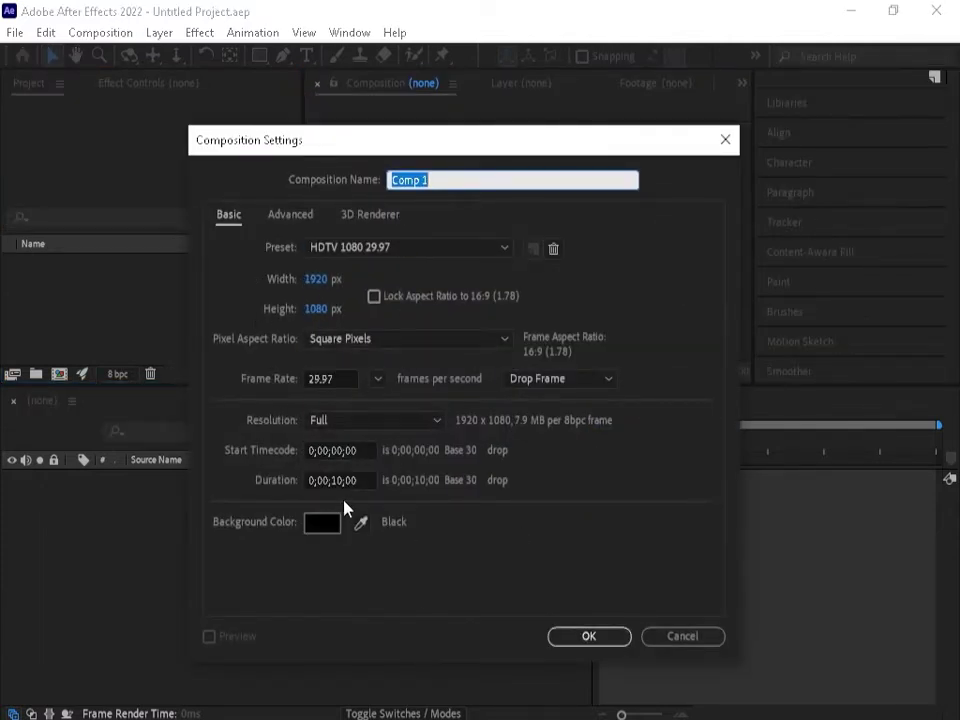
click(589, 637)
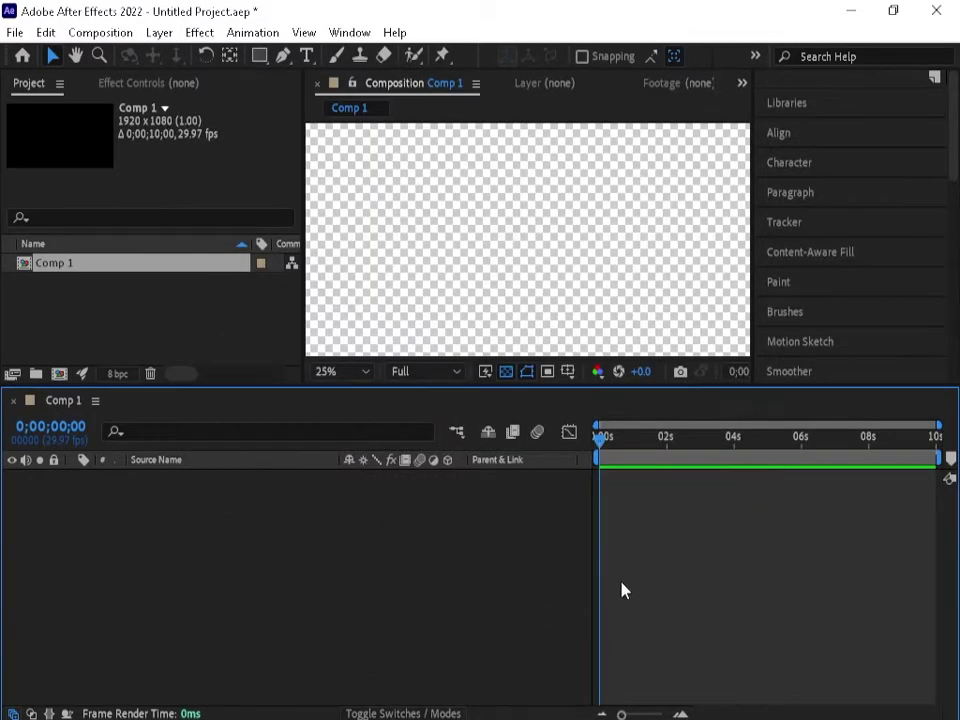
Add a new shape layer, Shape Layer 1, to Comp 1 from the Layer menu
click(160, 33)
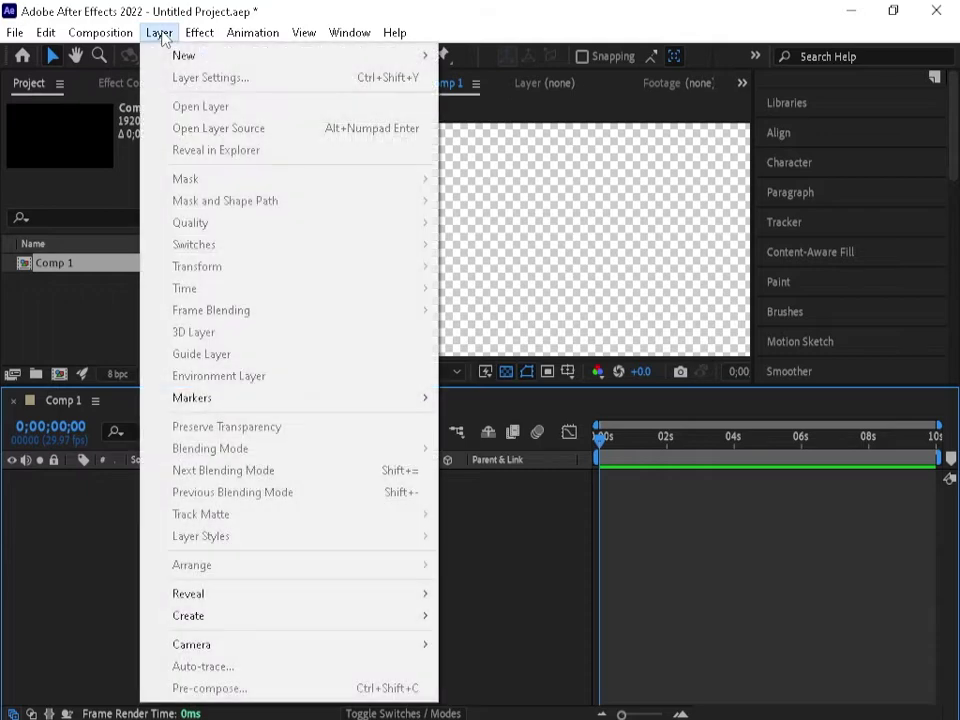
mouse_move(177, 60)
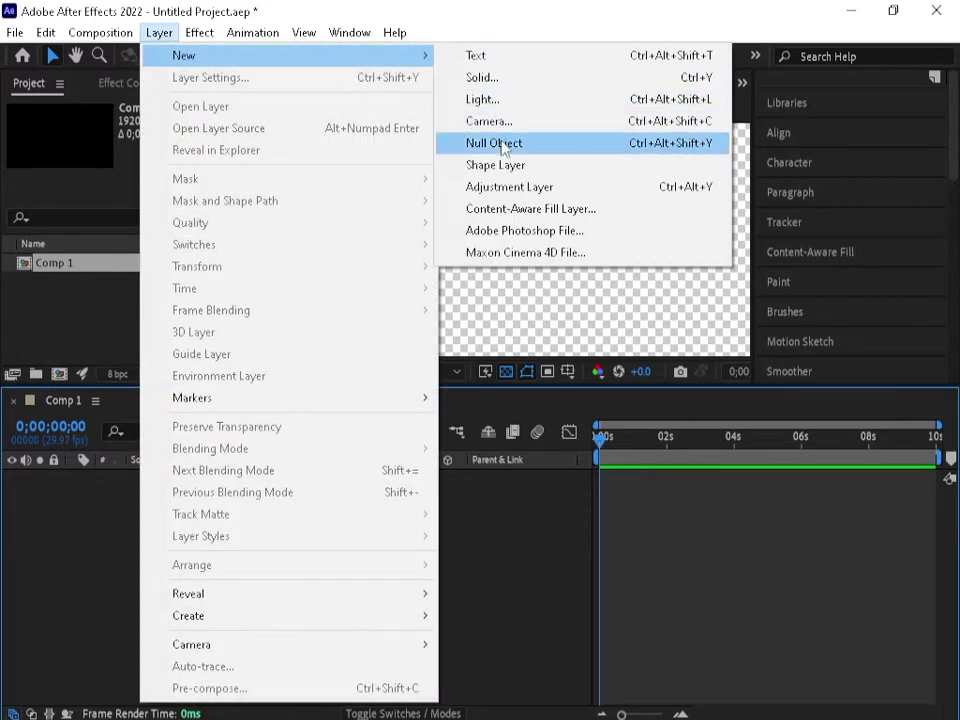
click(499, 166)
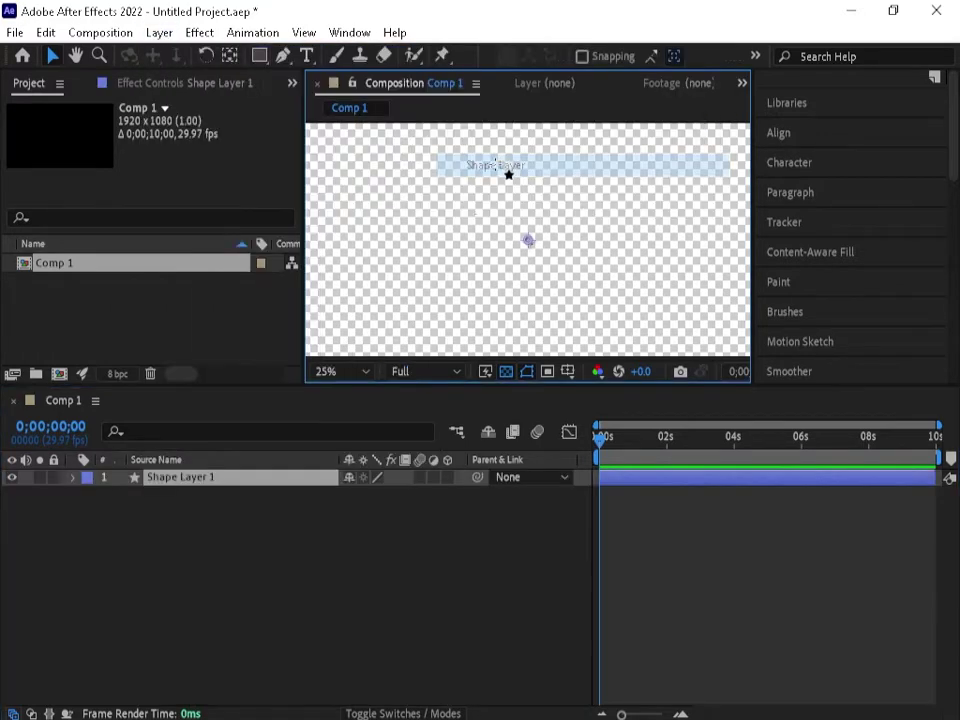
Draw a test rectangle on Shape Layer 1, then delete it
click(218, 484)
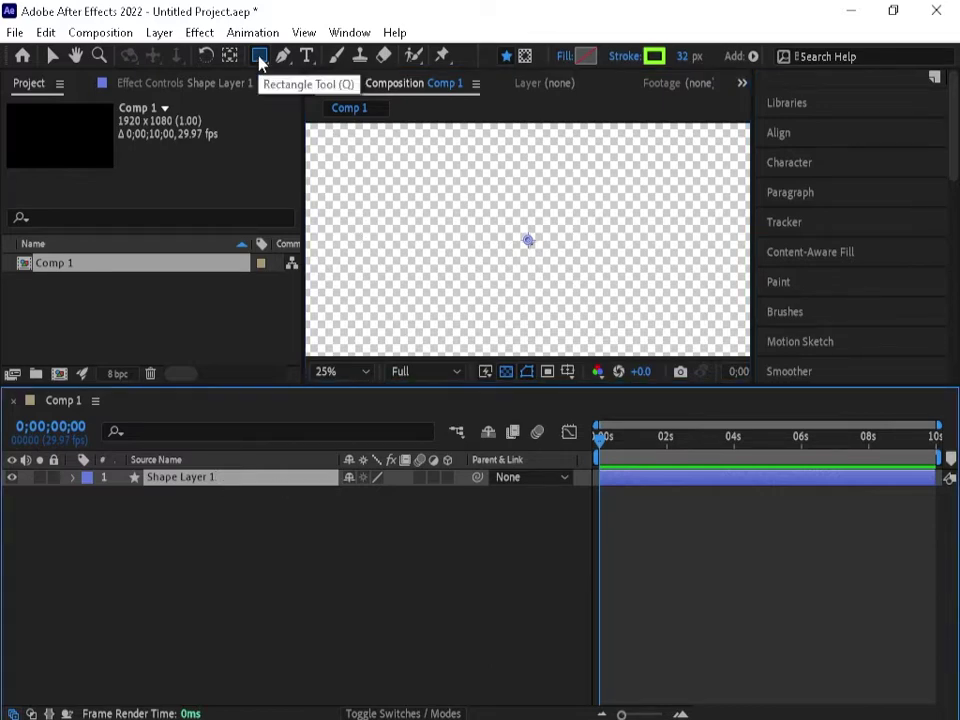
mouse_move(364, 157)
mouse_down()
mouse_move(677, 307)
mouse_move(685, 325)
mouse_up()
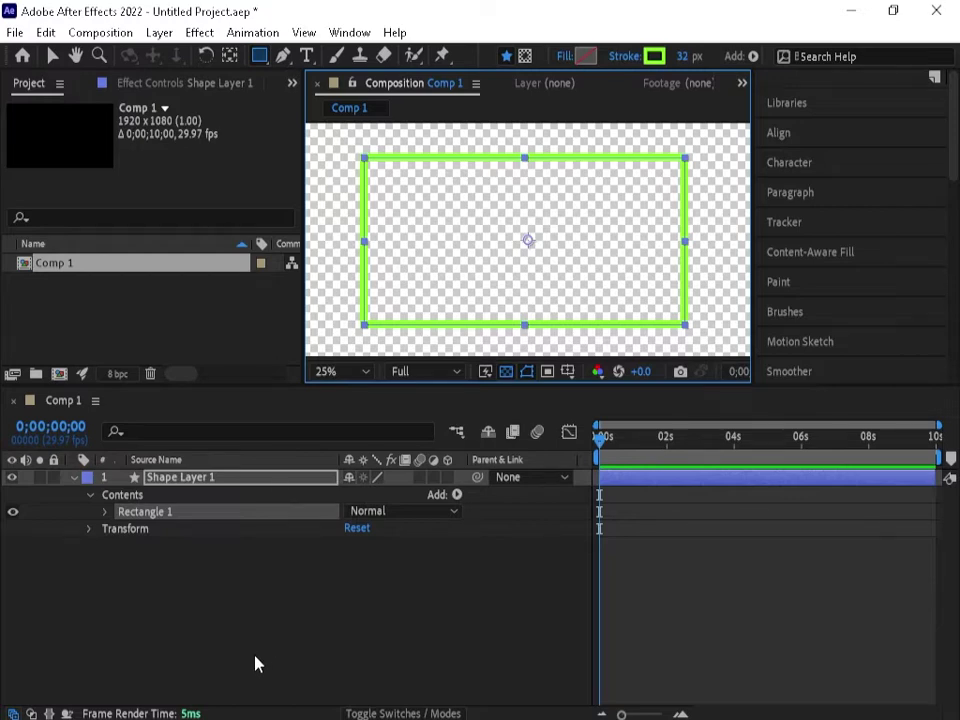
key(Delete)
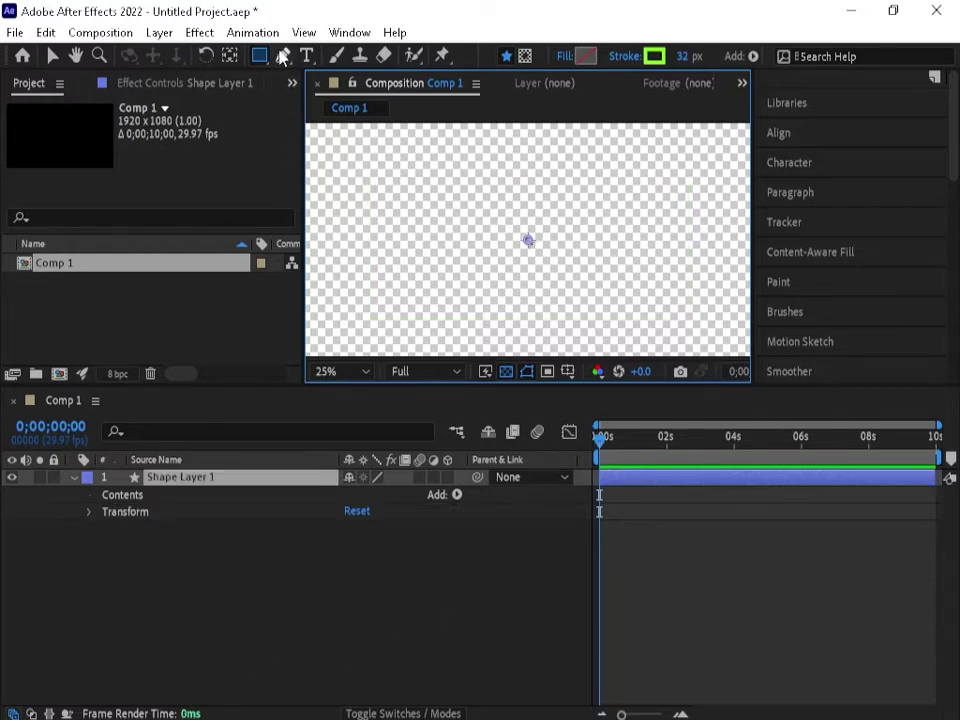
click(281, 58)
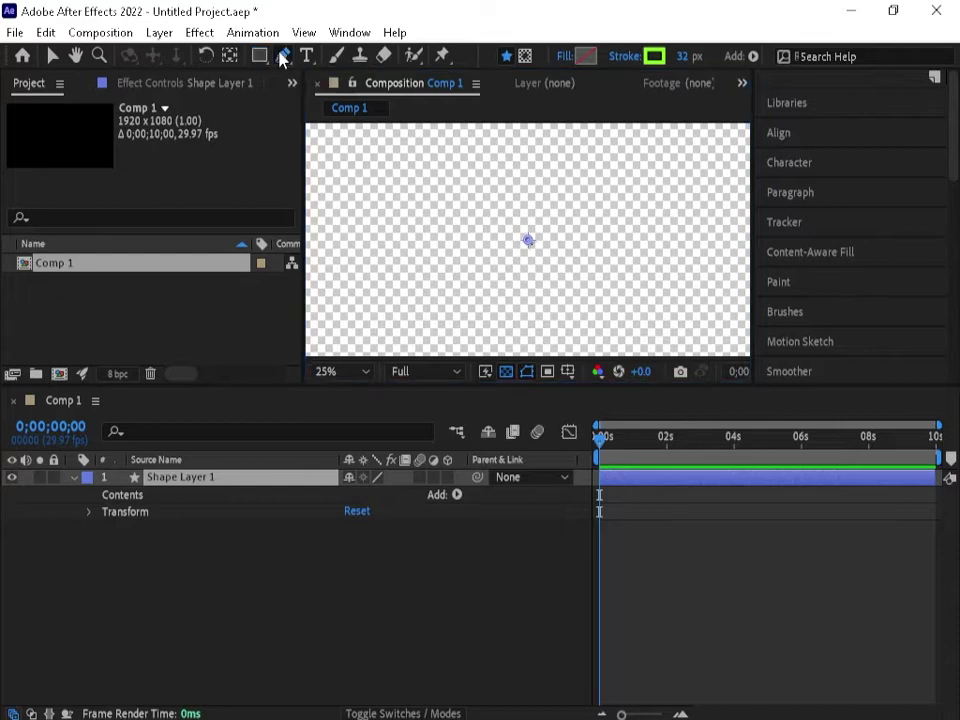
click(346, 147)
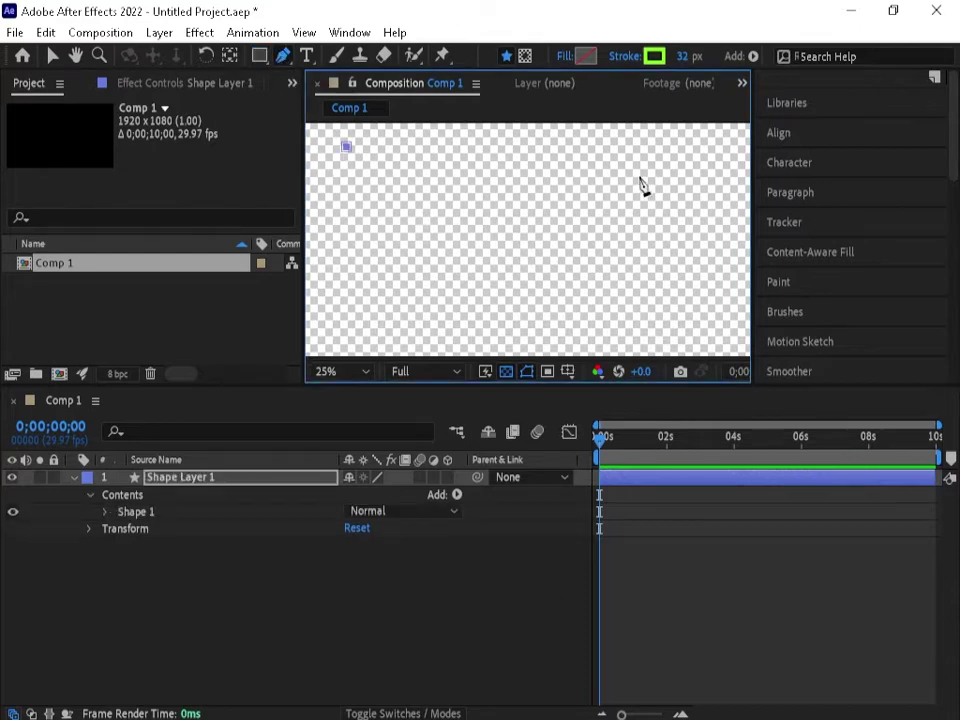
click(688, 148)
click(558, 318)
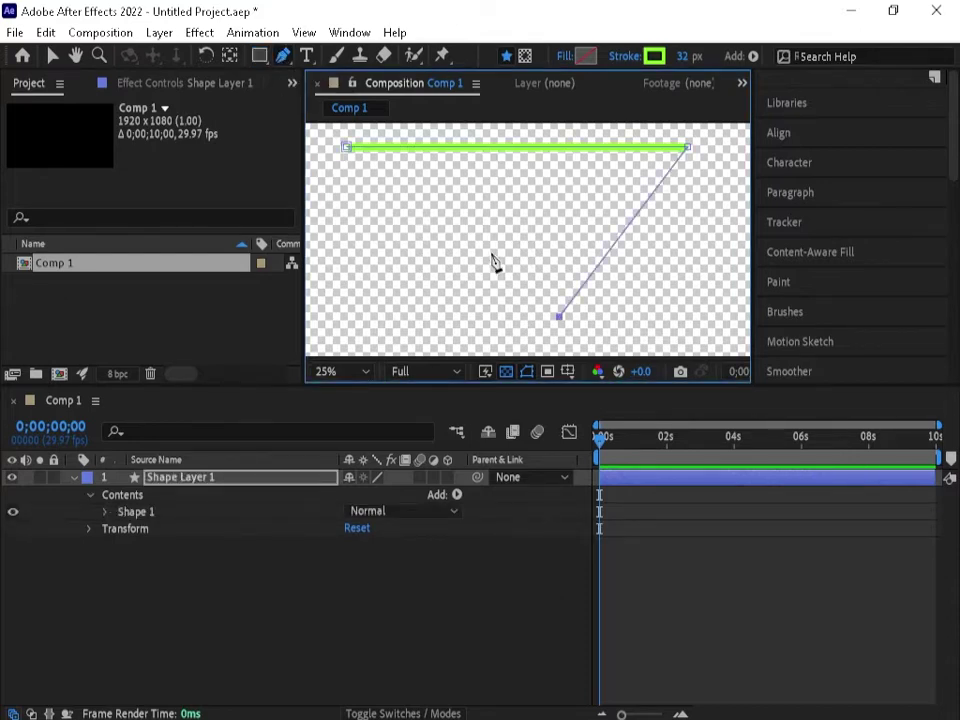
click(525, 195)
click(410, 293)
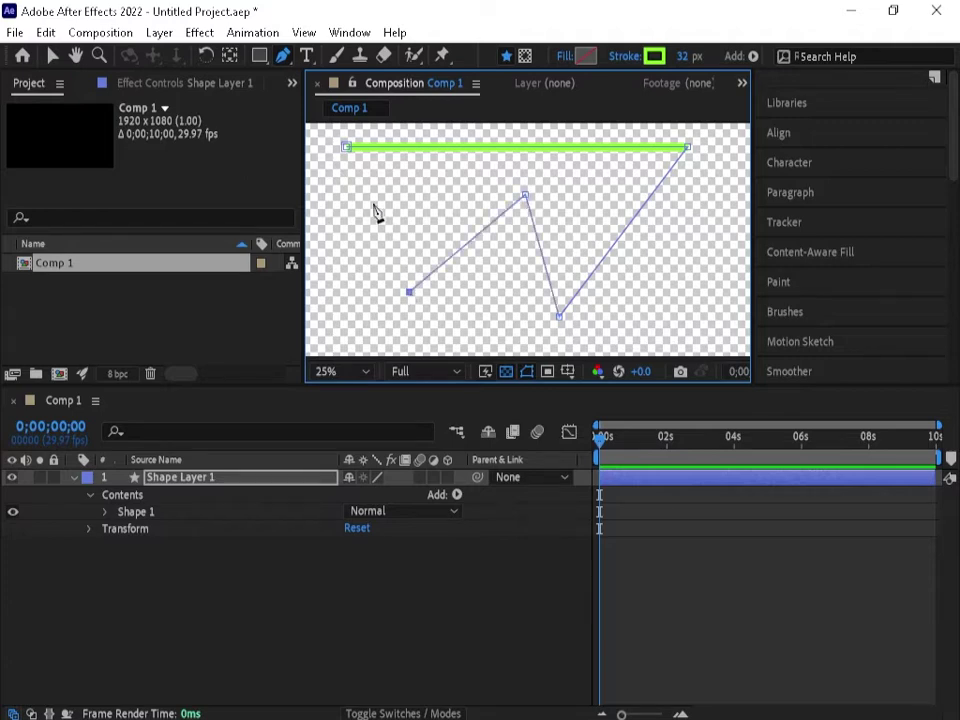
click(347, 149)
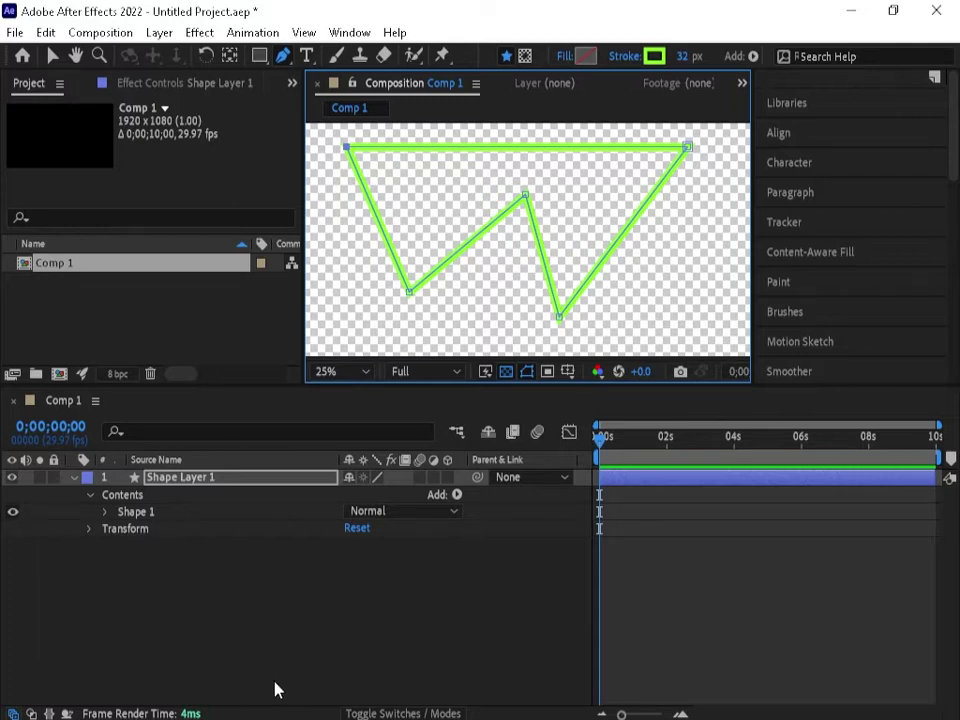
key(ctrl+z)
key(ctrl+z)
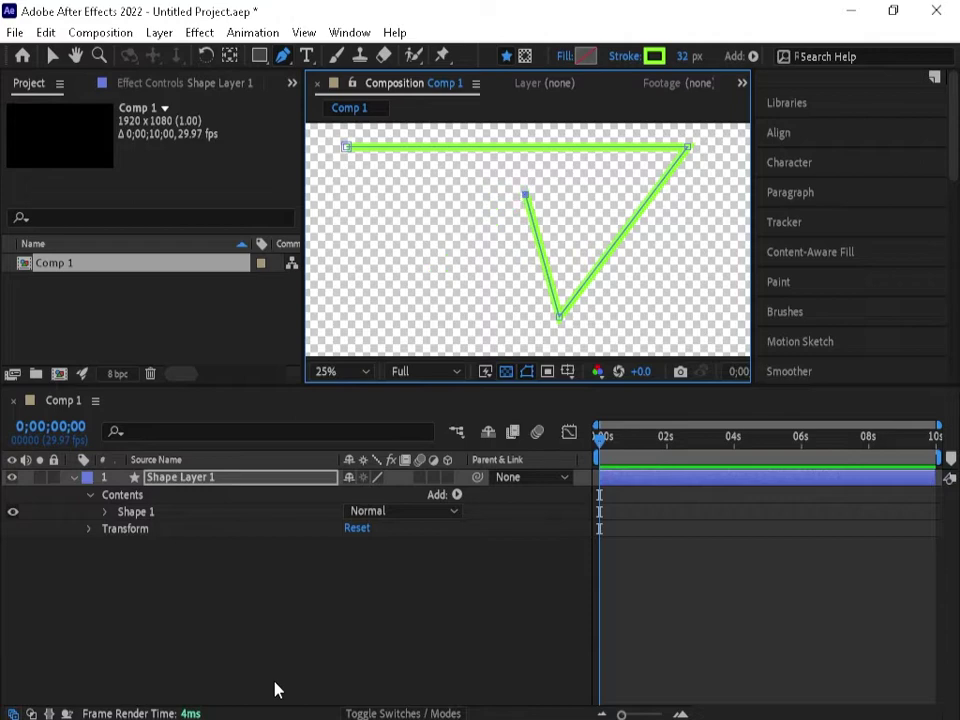
key(ctrl+z)
key(ctrl+z)
key(ctrl+z)
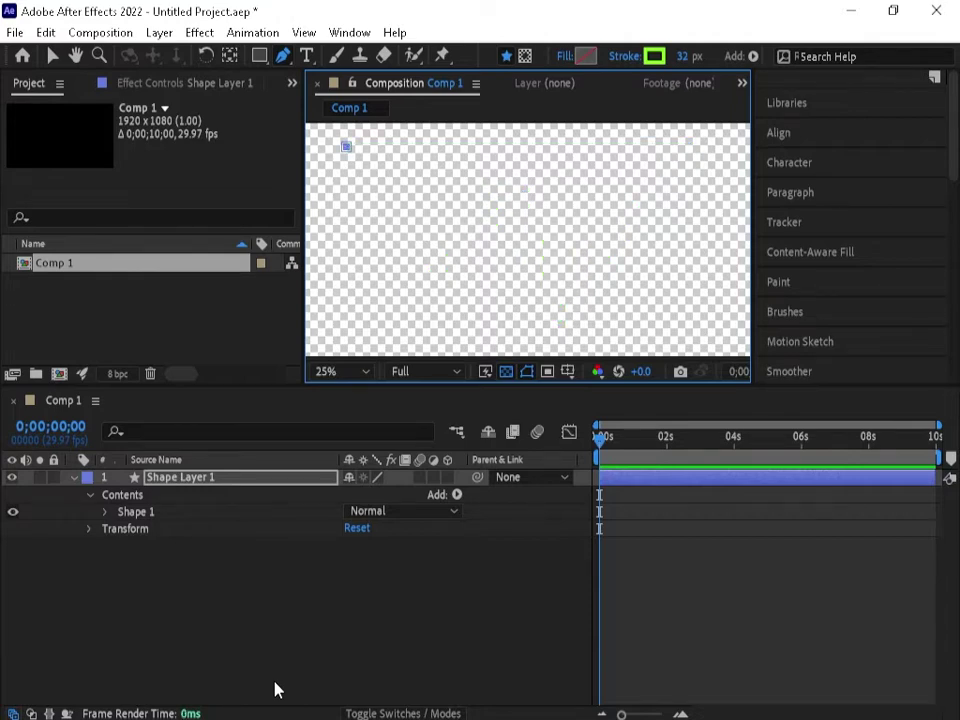
key(ctrl+z)
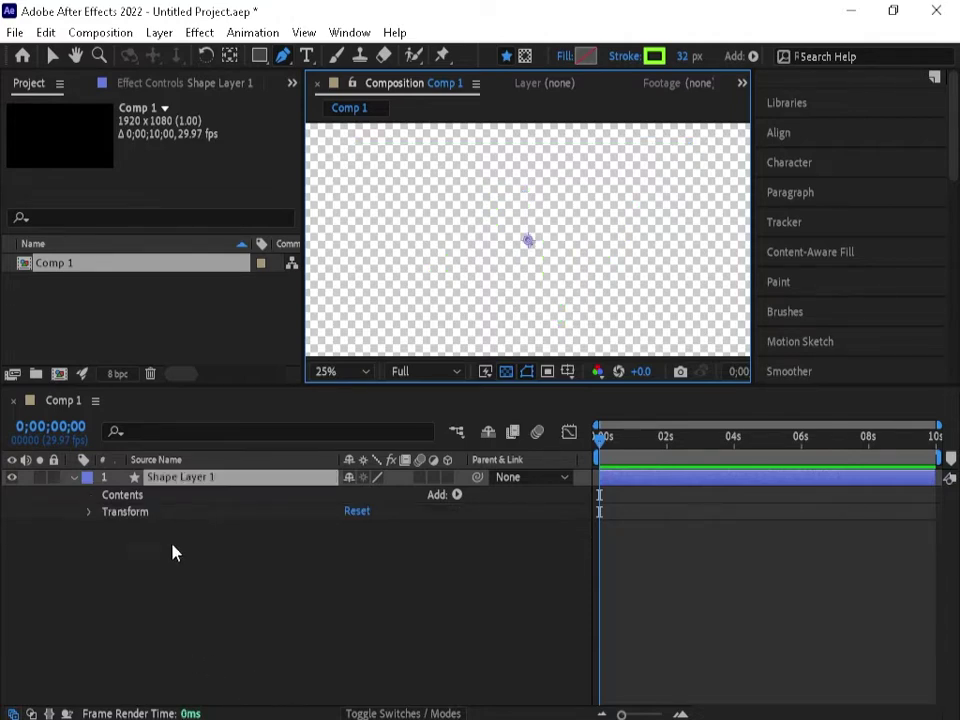
Draw a large rectangle across the composition with the Rectangle tool
click(258, 56)
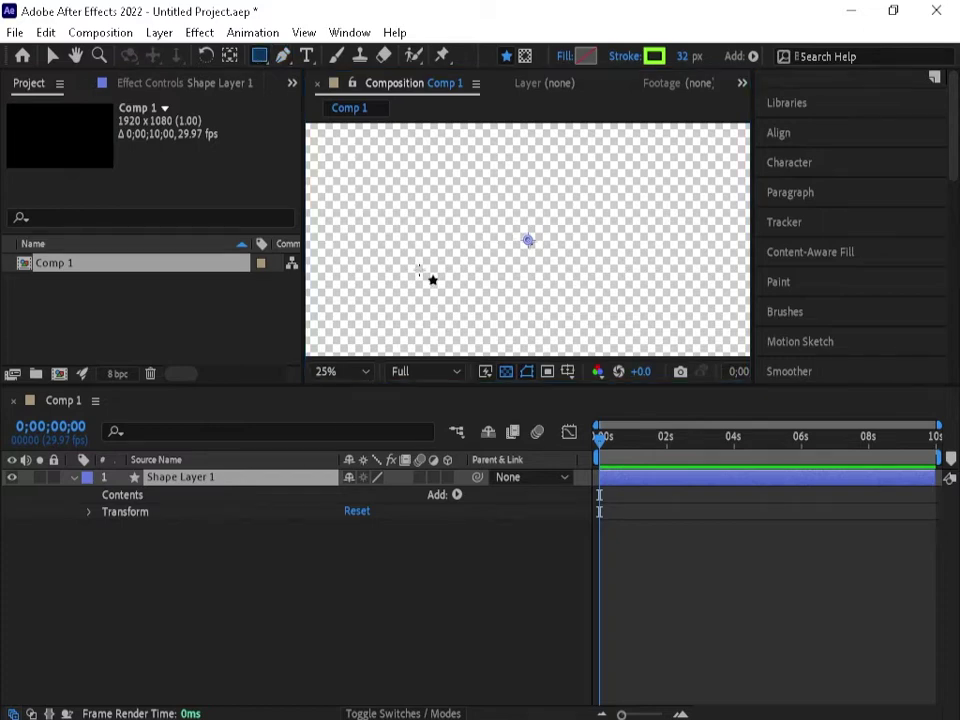
mouse_move(369, 148)
mouse_down()
mouse_move(570, 306)
mouse_move(706, 331)
mouse_up()
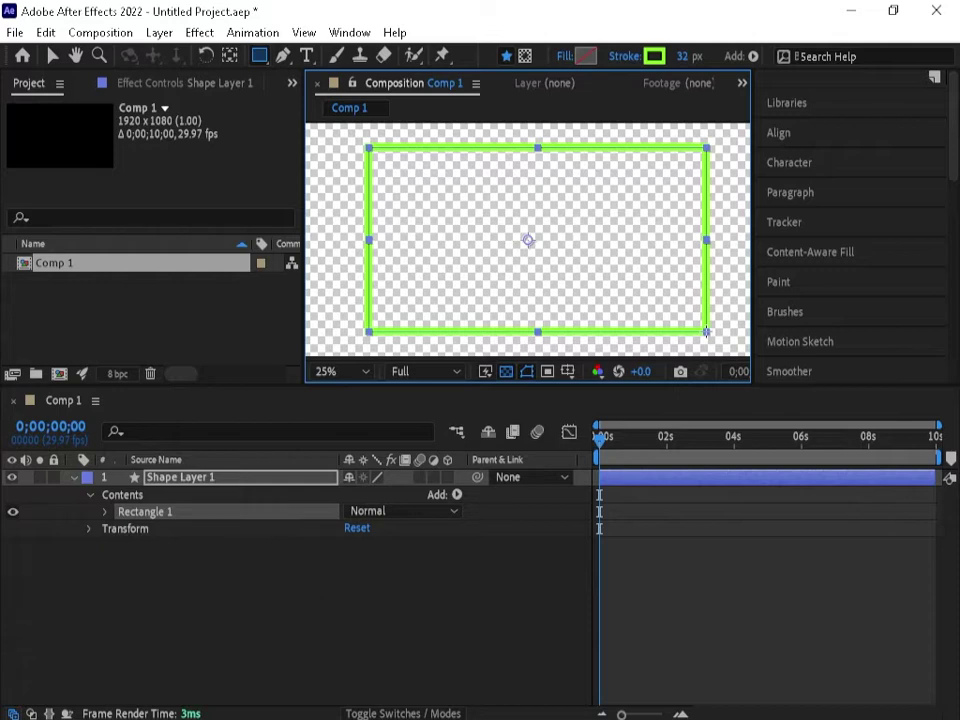
click(215, 657)
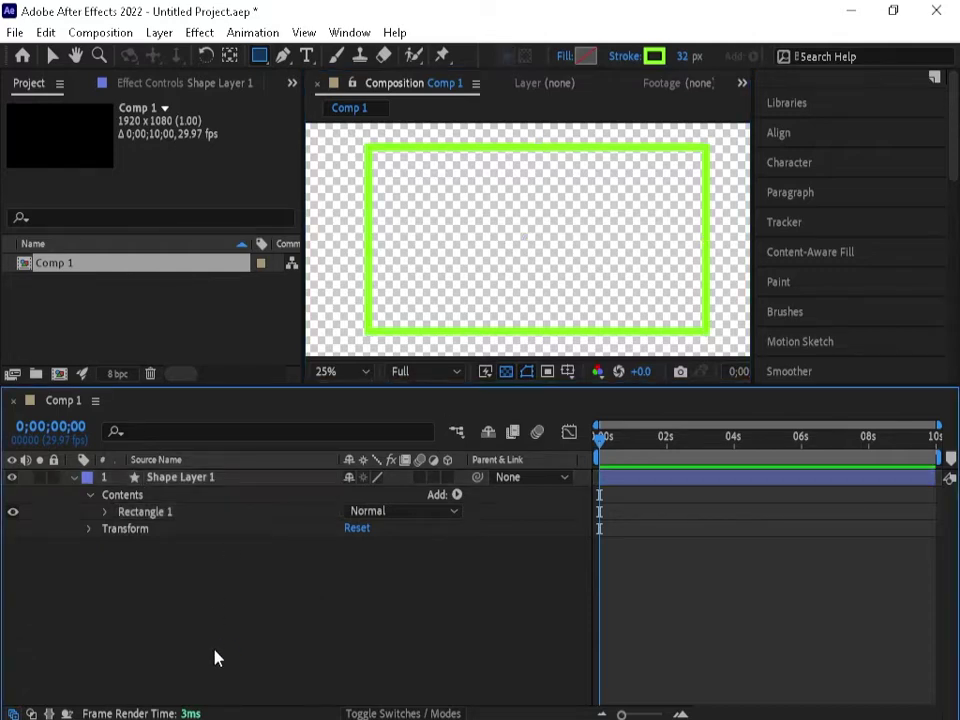
Expand Contents > Rectangle 1 > Stroke 1 to show the stroke's Color and Stroke Width
click(89, 500)
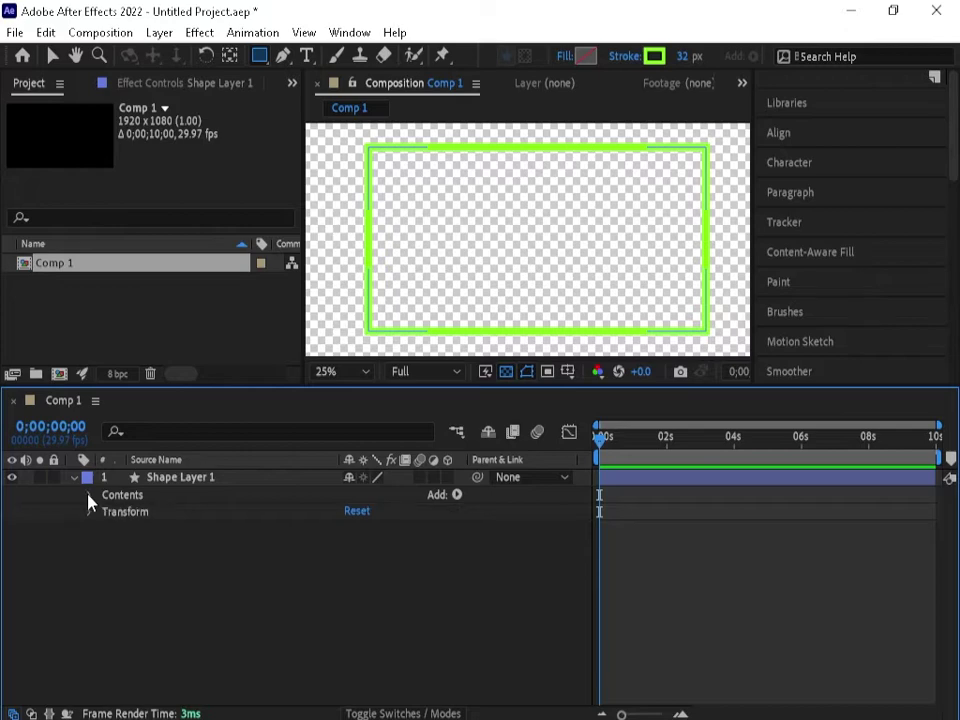
click(90, 495)
click(106, 512)
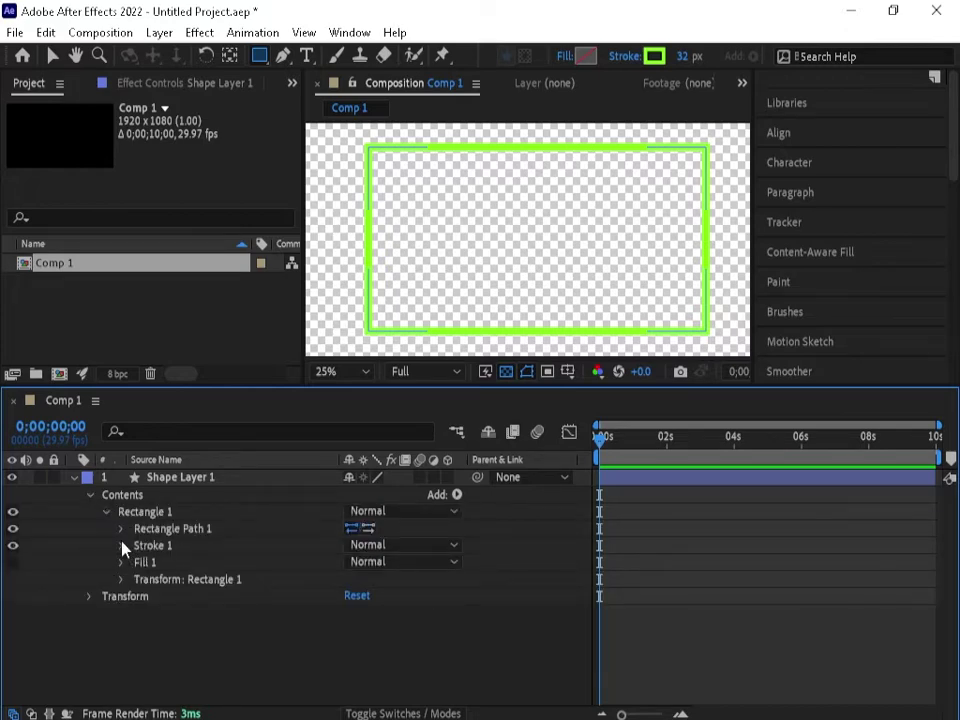
click(121, 546)
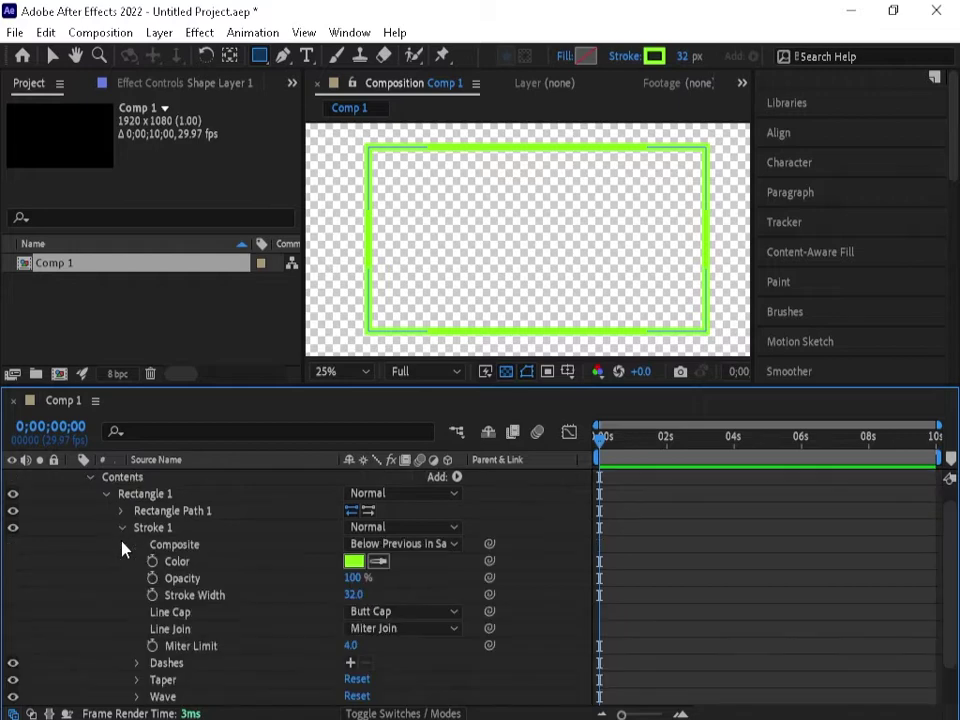
Change Stroke 1's colour from green to red and its width from 32 to 35
click(352, 563)
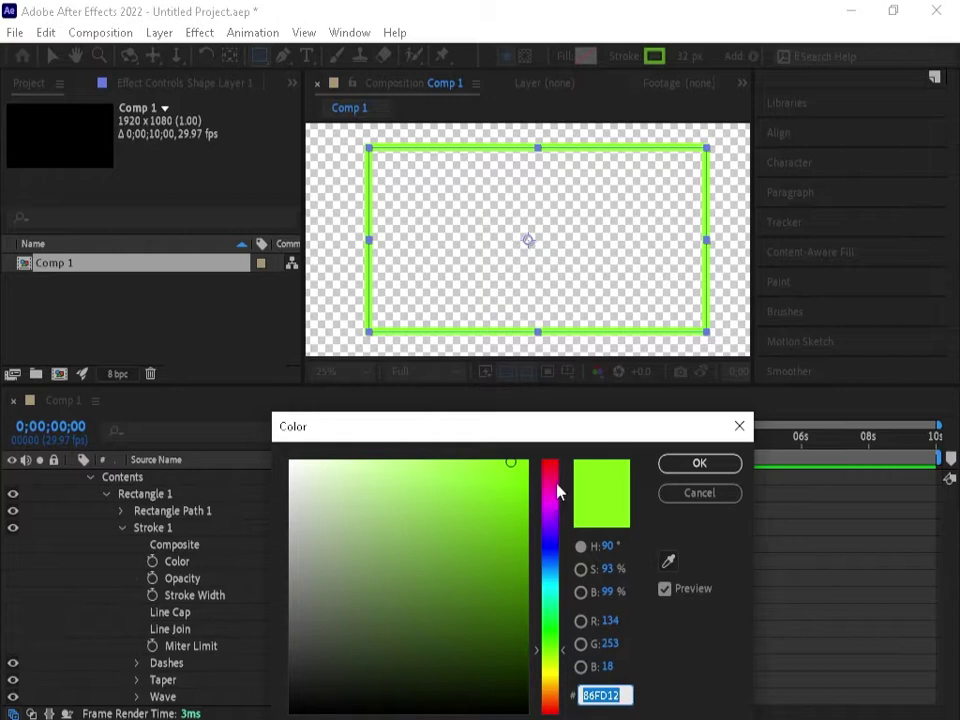
drag(557, 490, 553, 472)
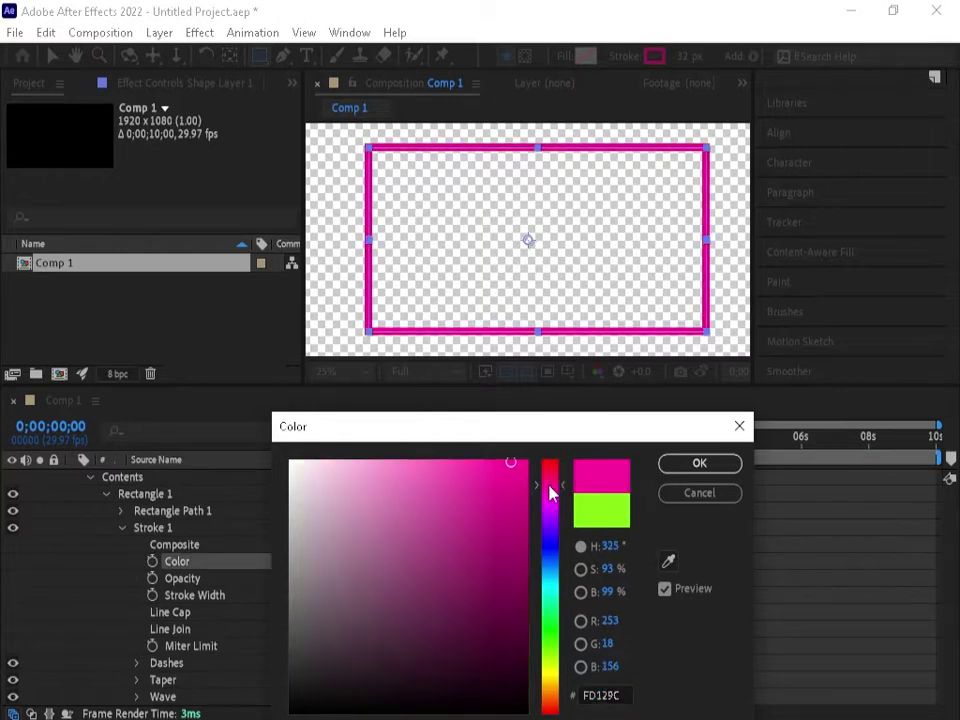
click(675, 463)
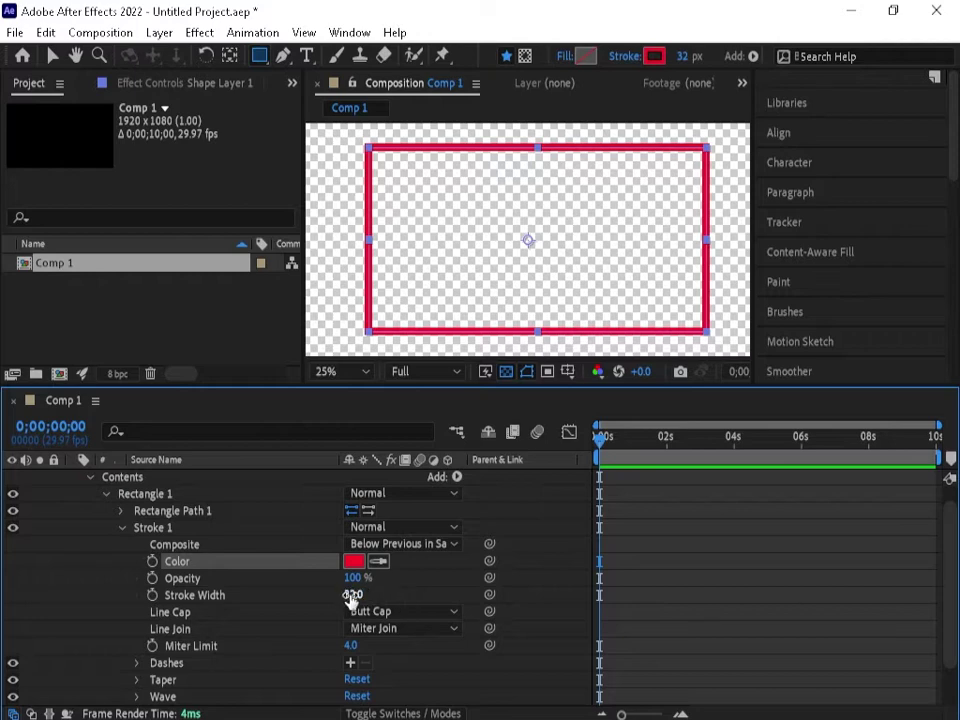
drag(356, 595, 345, 594)
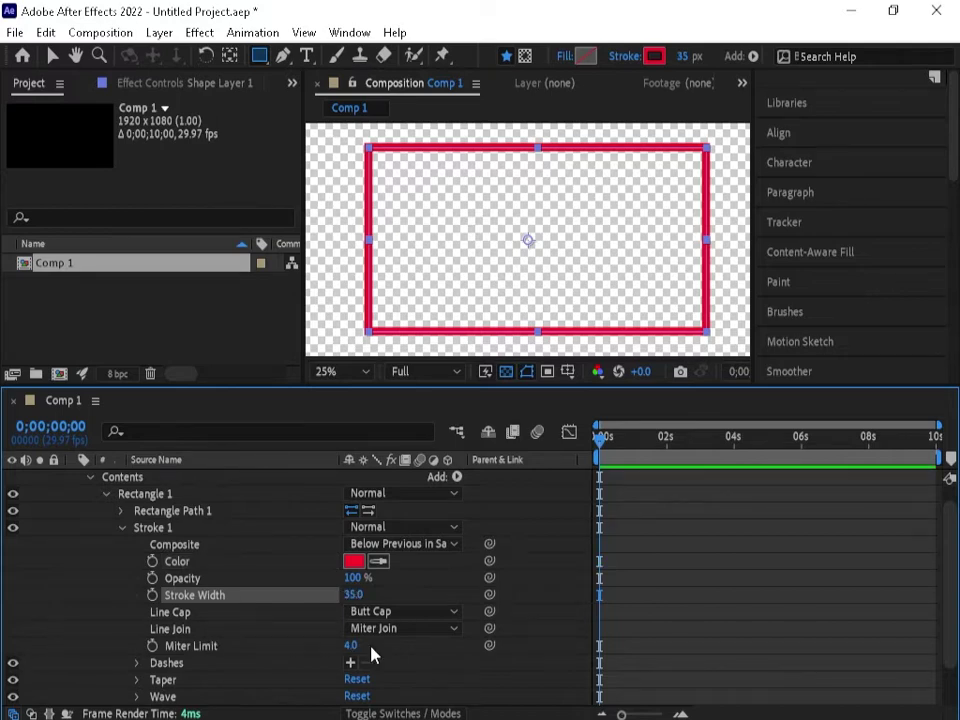
Set Stroke 1's Line Cap to Round Cap and fold the stroke group away
click(388, 613)
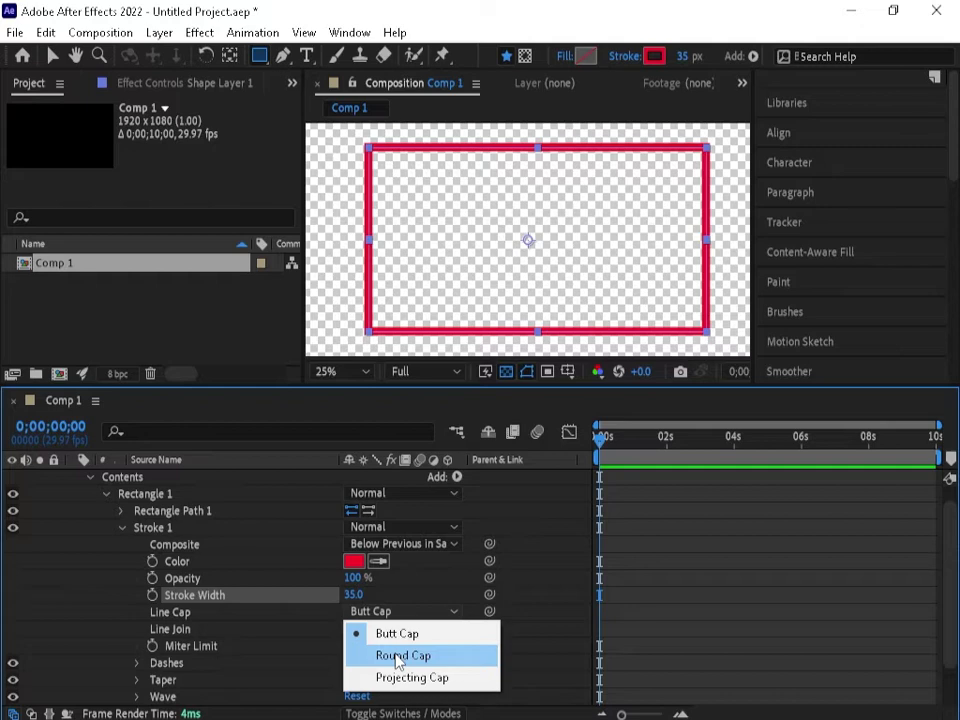
click(399, 658)
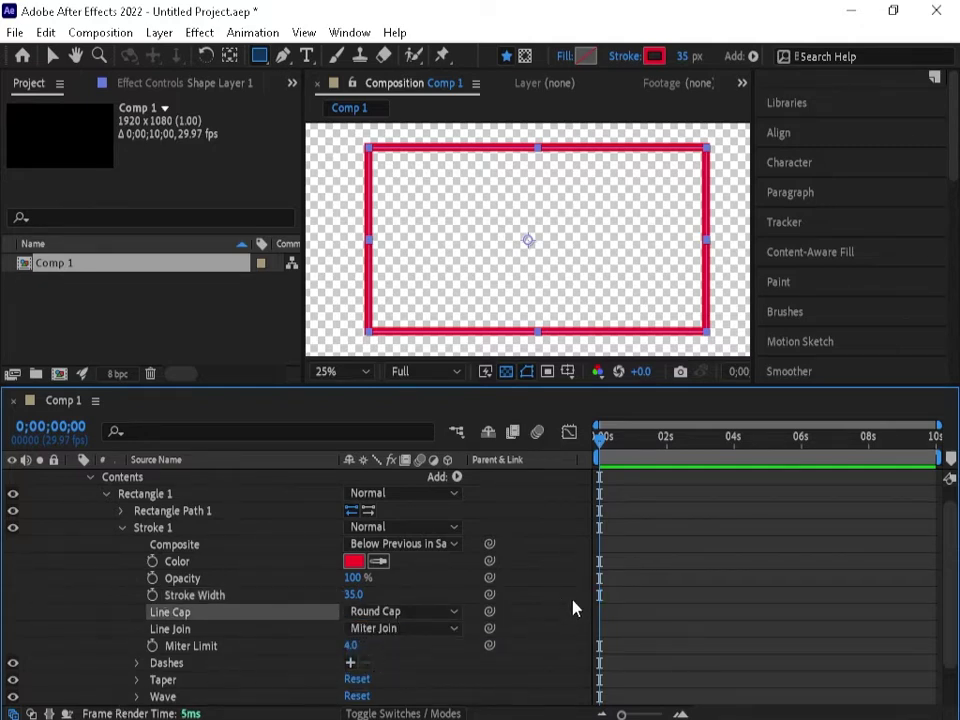
scroll(949, 583, down, 3)
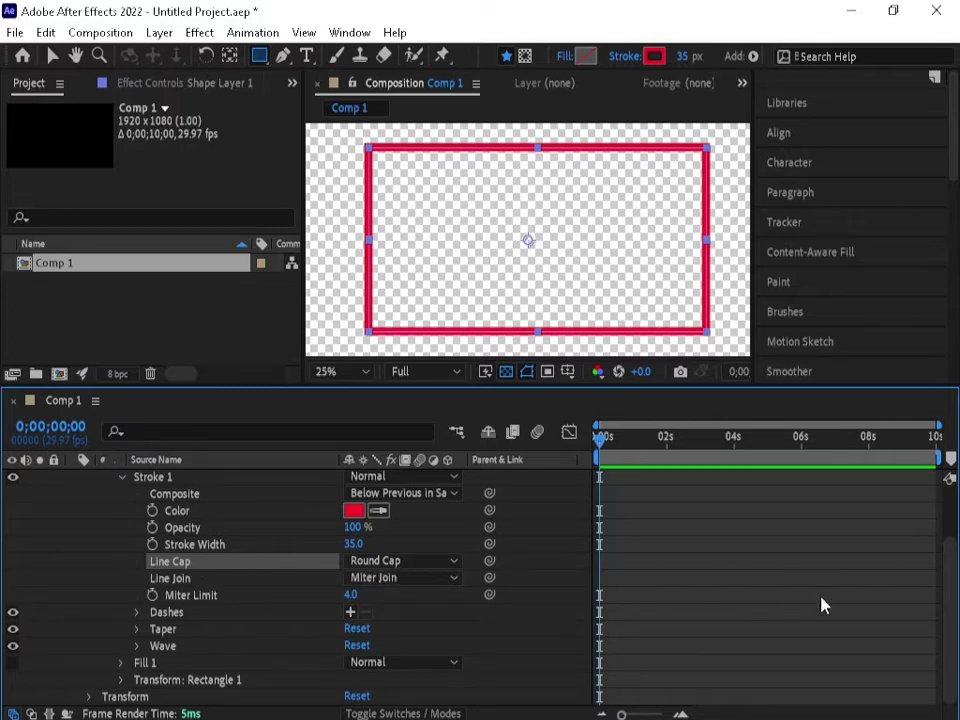
drag(954, 626, 956, 534)
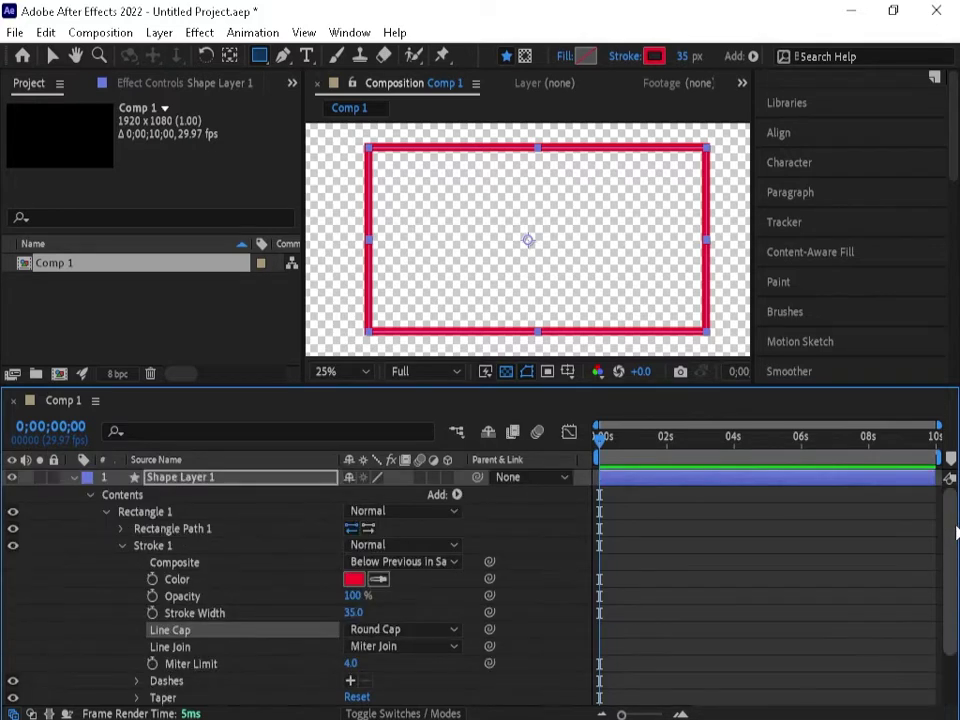
click(121, 546)
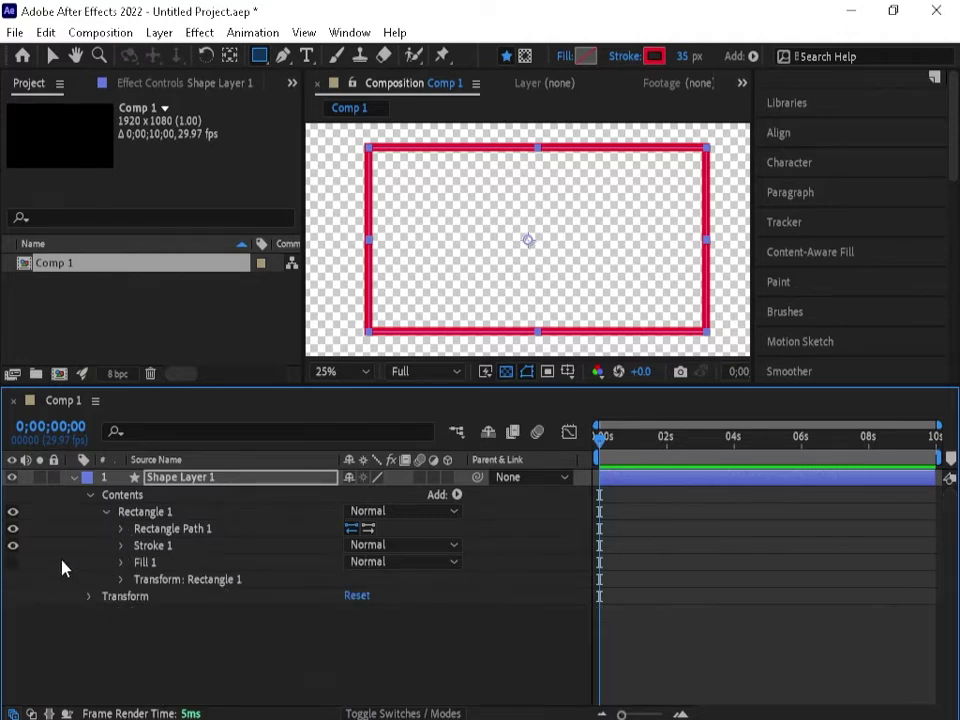
Add Trim Paths to Rectangle 1 and expand it to show Start, End and Offset
click(457, 495)
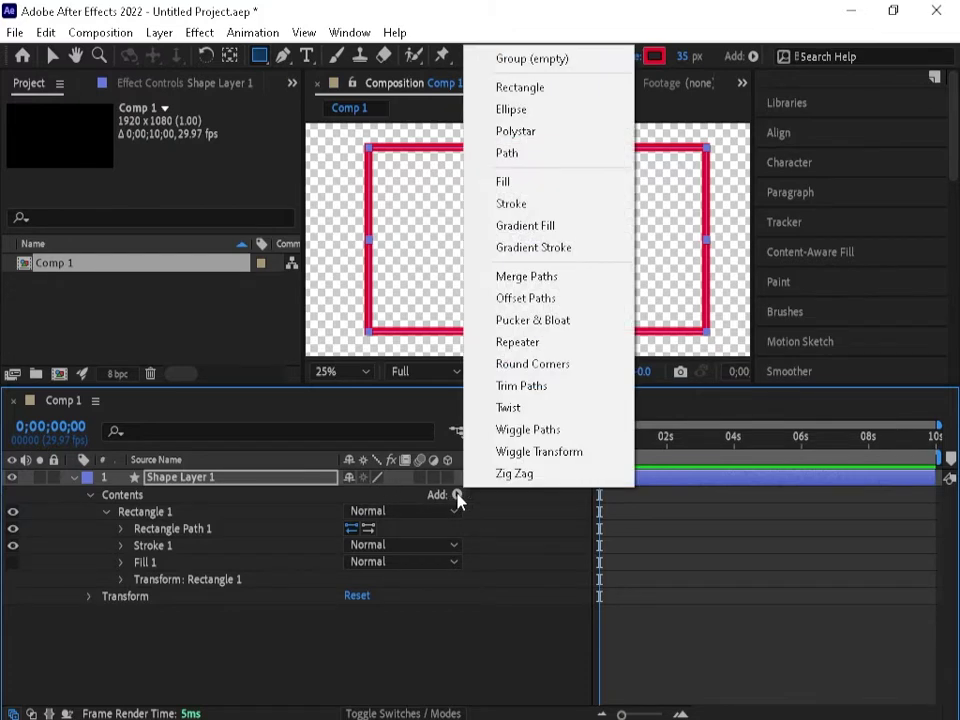
click(522, 386)
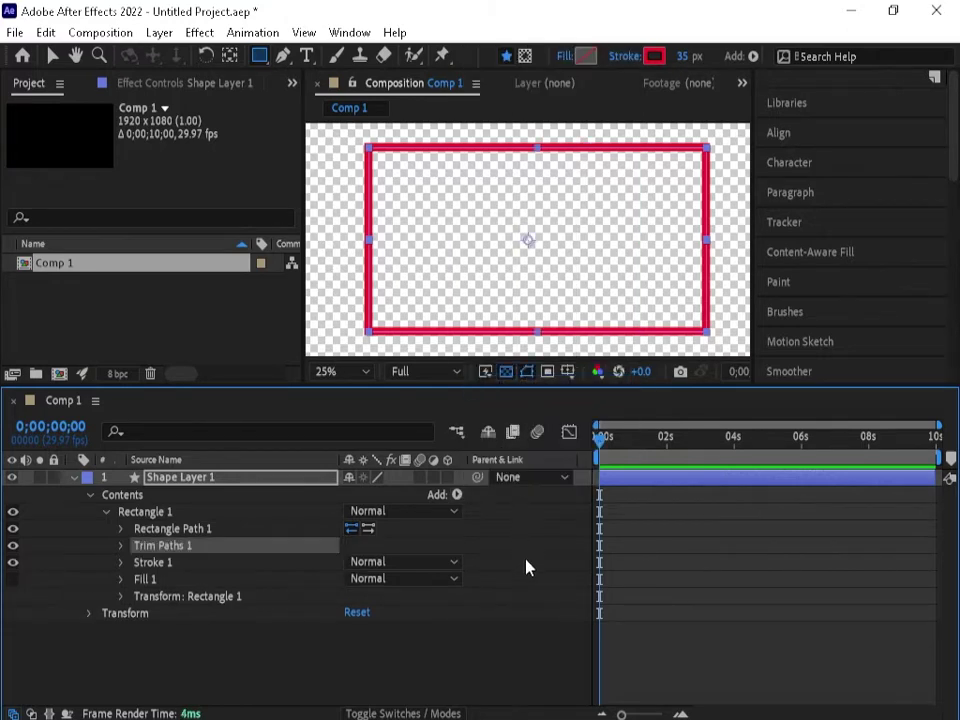
click(121, 546)
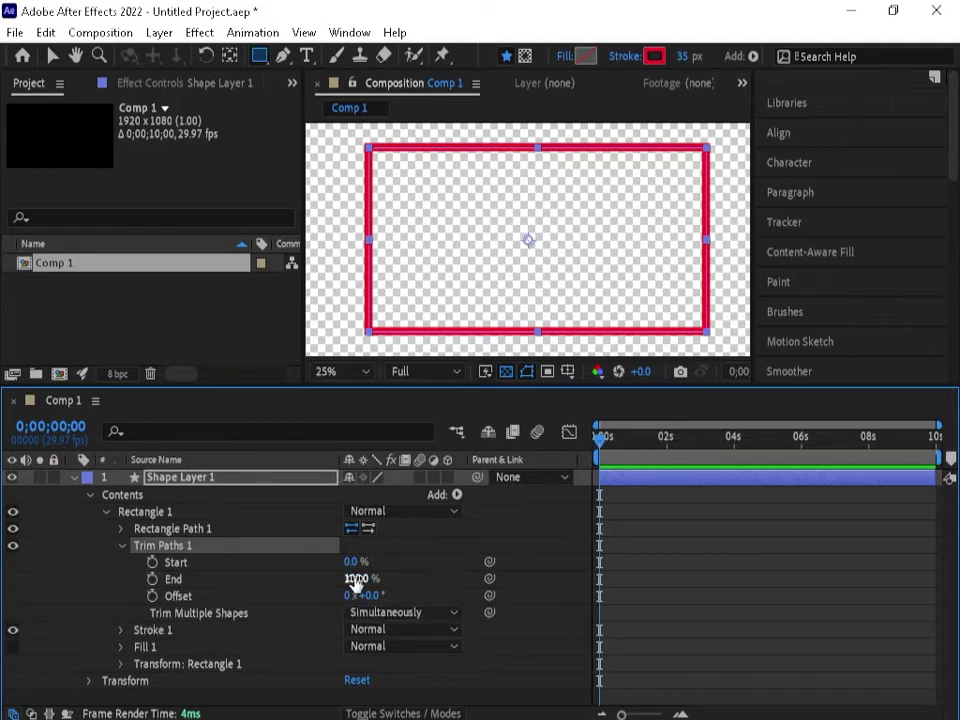
Keyframe Trim Paths End from 0% at frame 0 to 100% at 9;29, then preview
drag(356, 579, 212, 566)
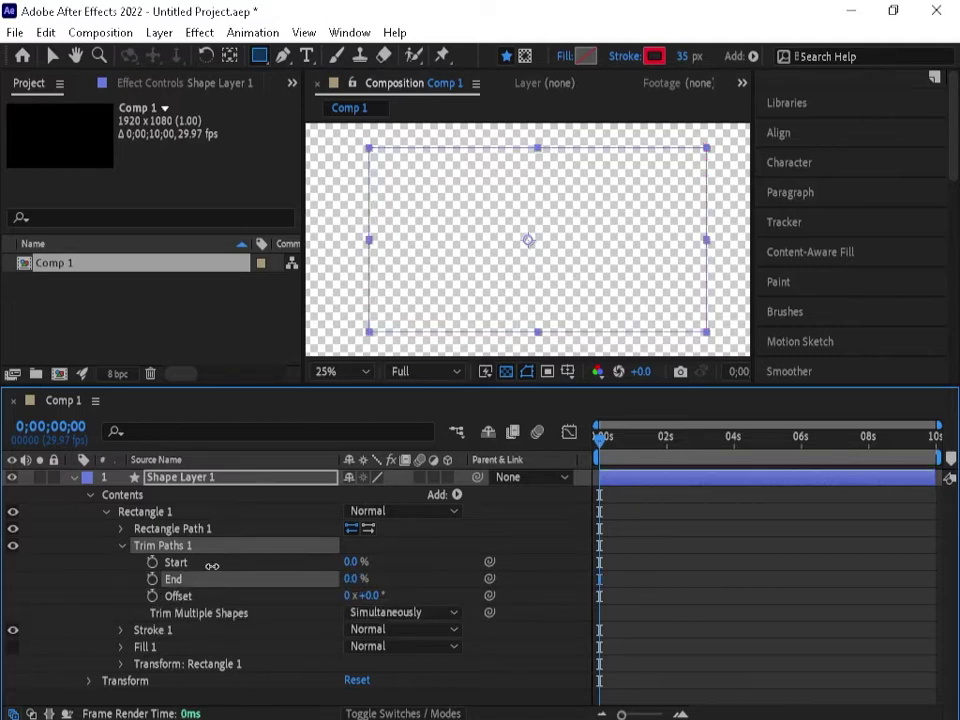
click(153, 580)
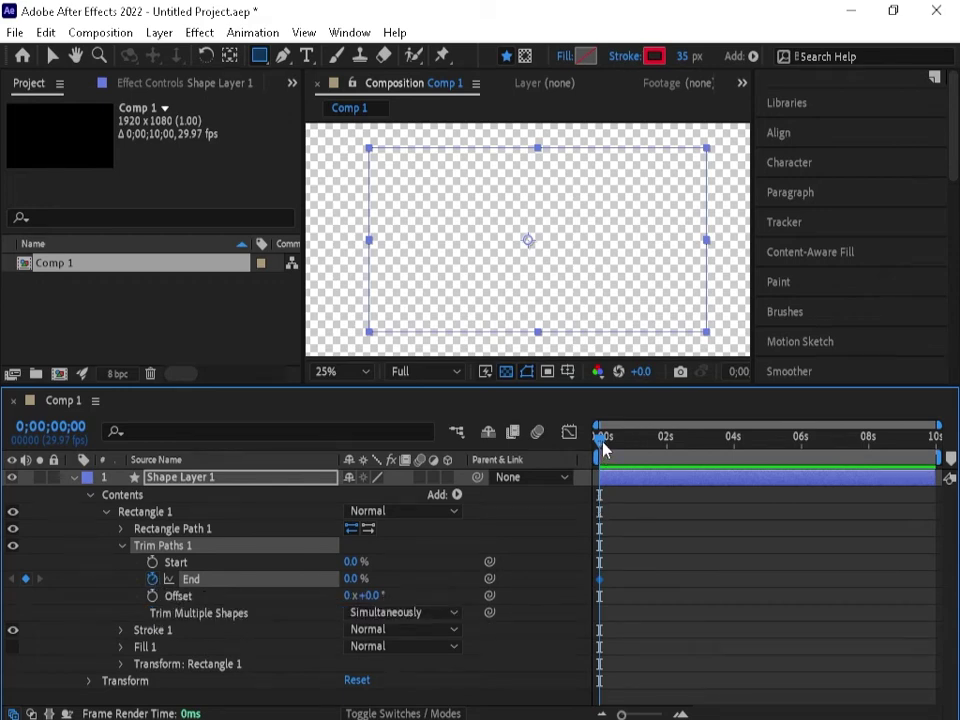
drag(602, 440, 948, 500)
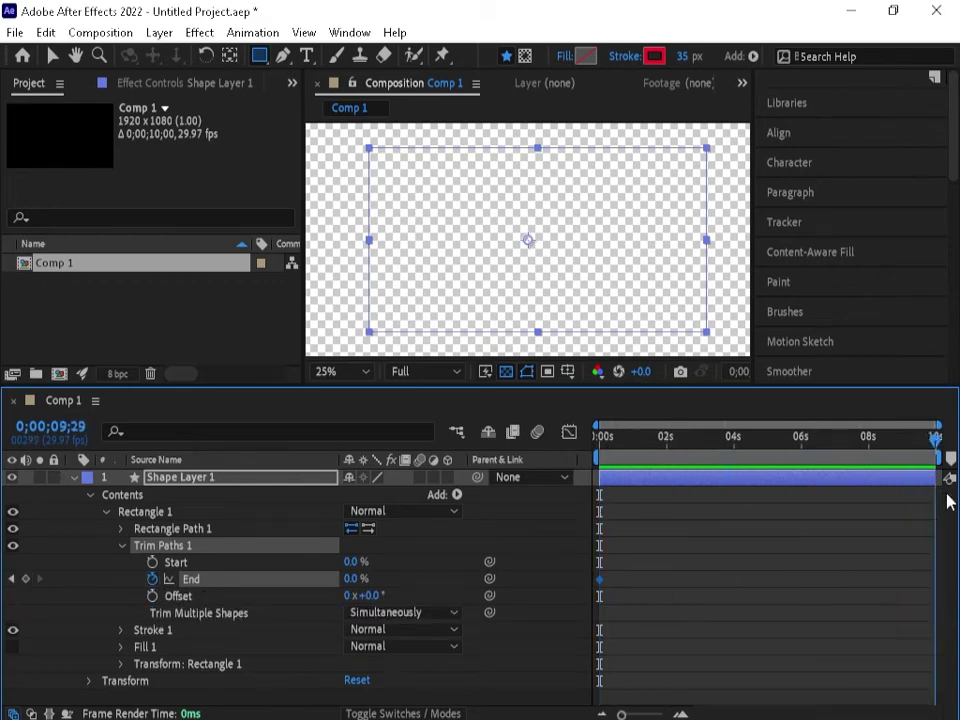
drag(352, 579, 495, 583)
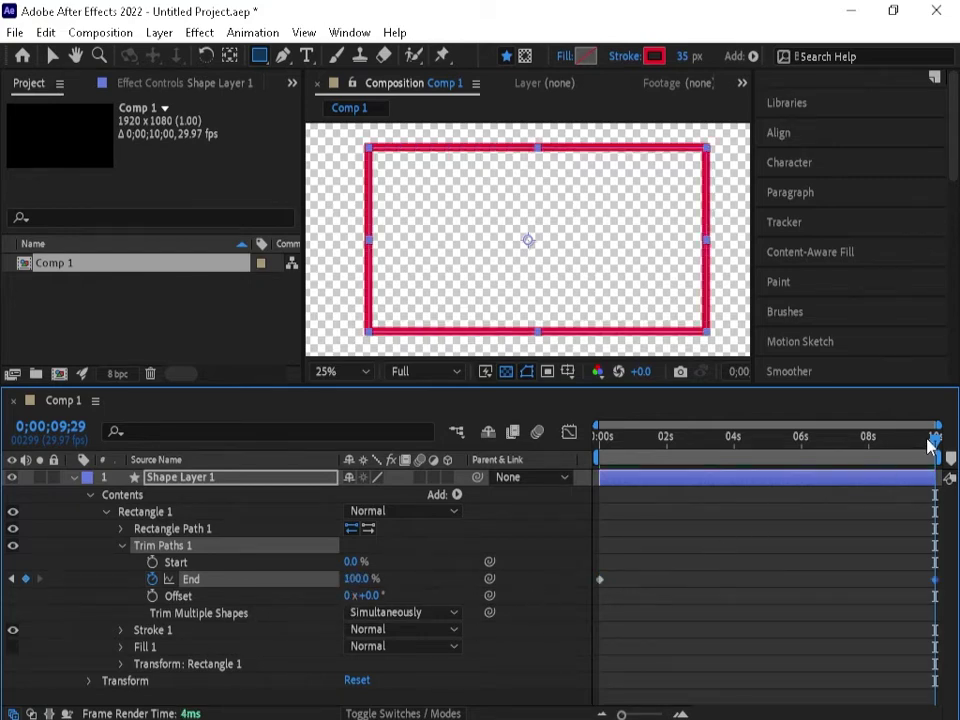
drag(937, 447, 447, 480)
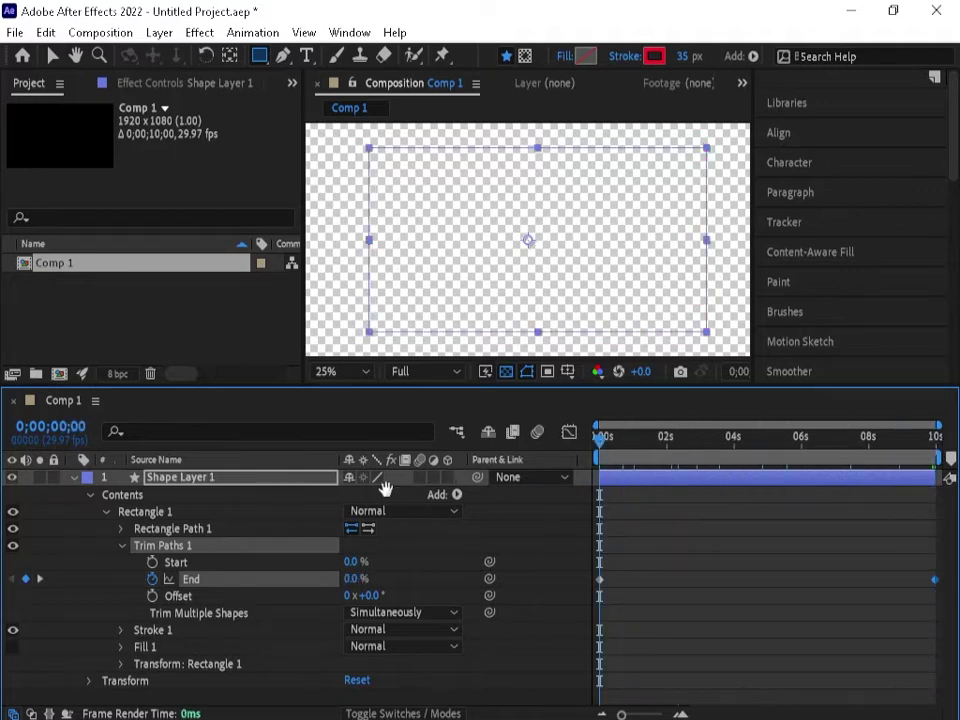
key(space)
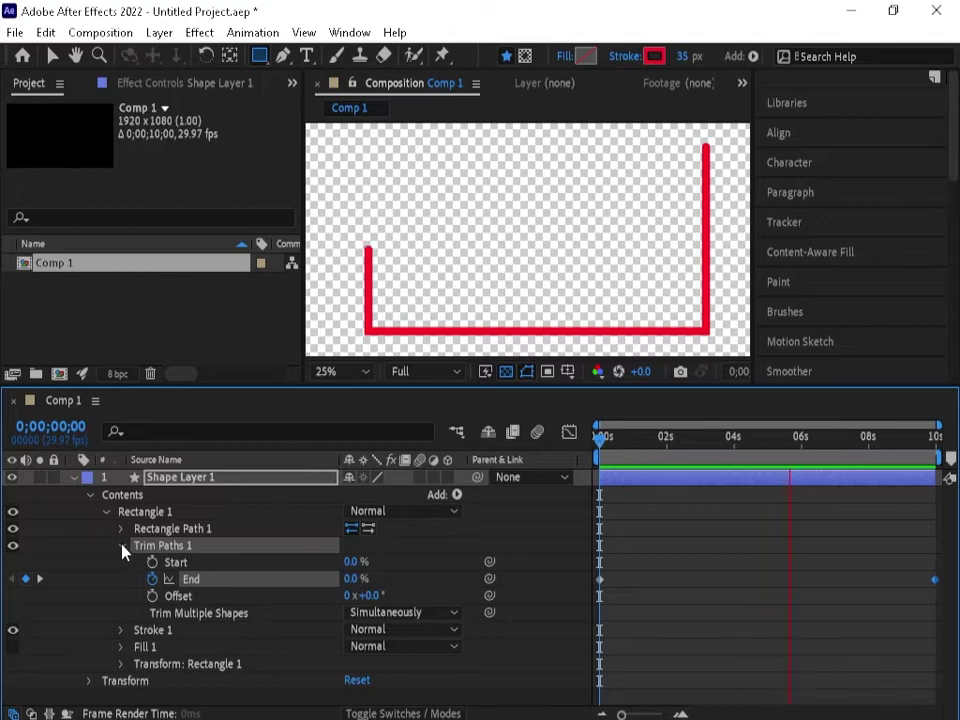
Collapse Trim Paths 1 after watching the draw-on preview
click(122, 547)
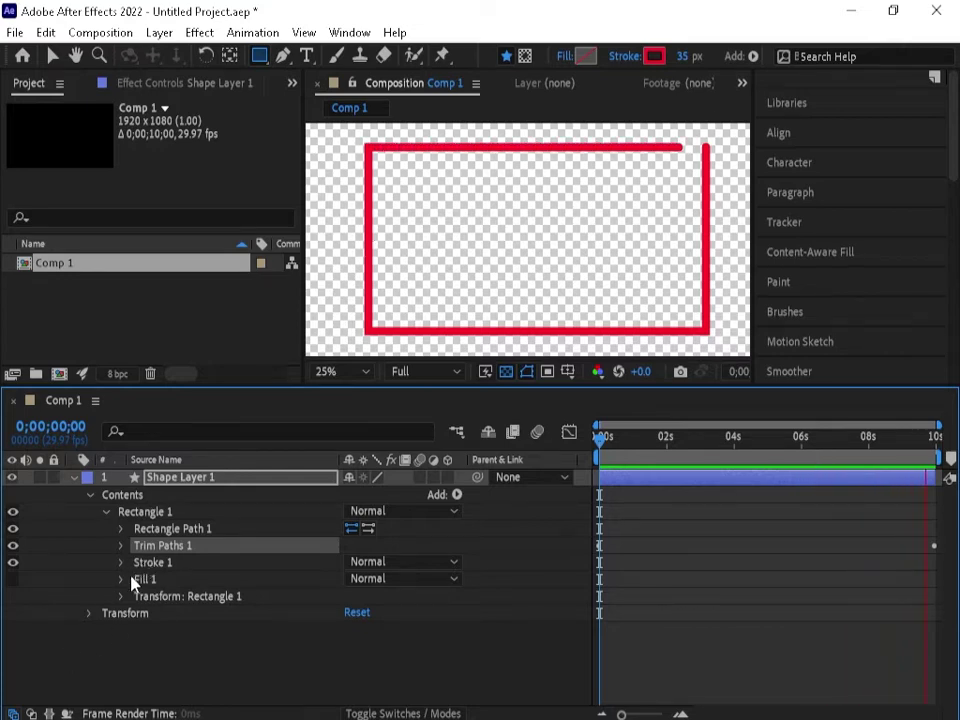
Reopen Stroke 1, add Dashes, and set the dash Offset to 117
click(120, 562)
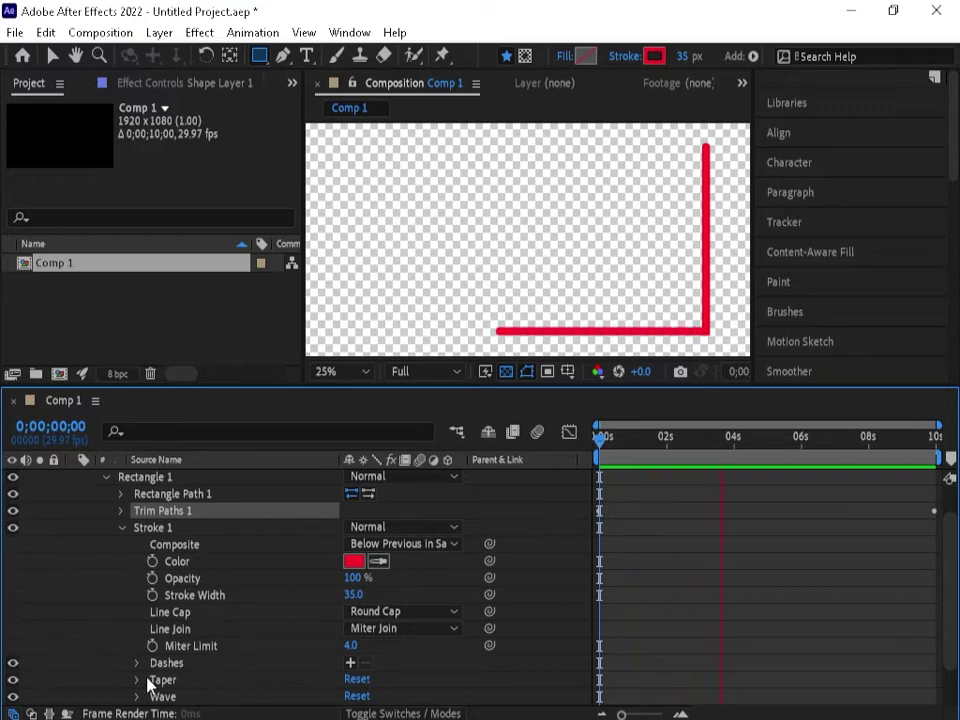
click(350, 663)
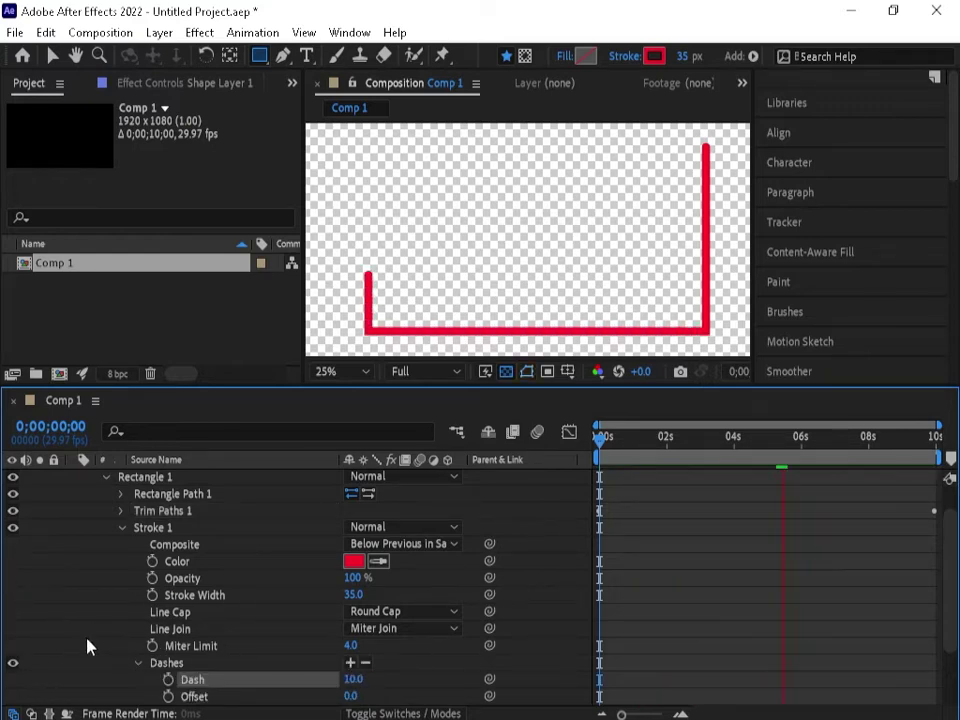
drag(350, 696, 445, 701)
click(354, 696)
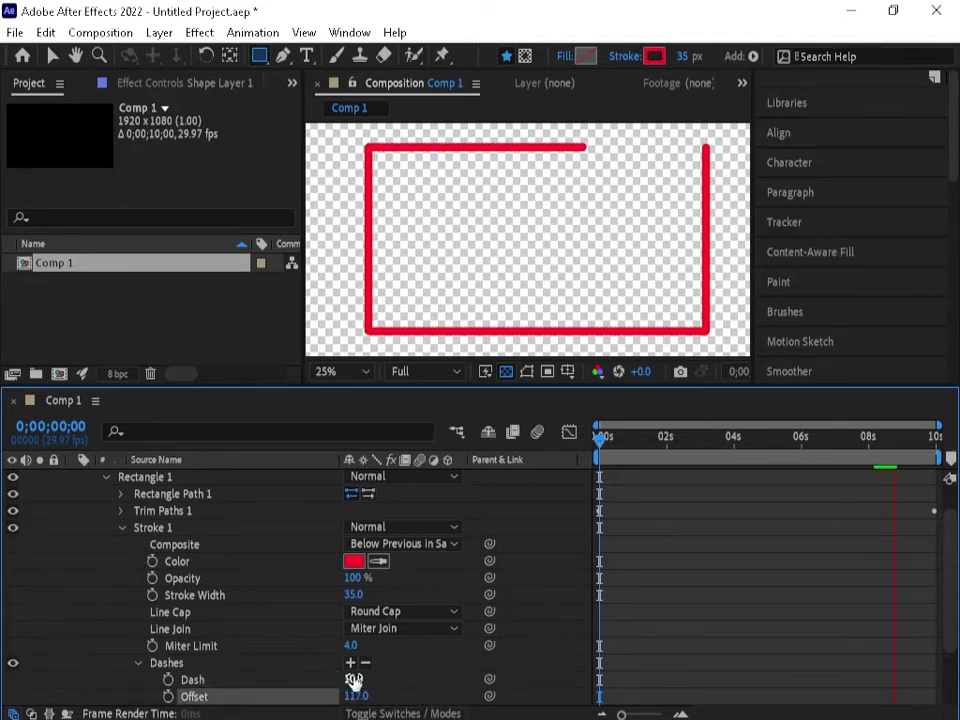
click(338, 679)
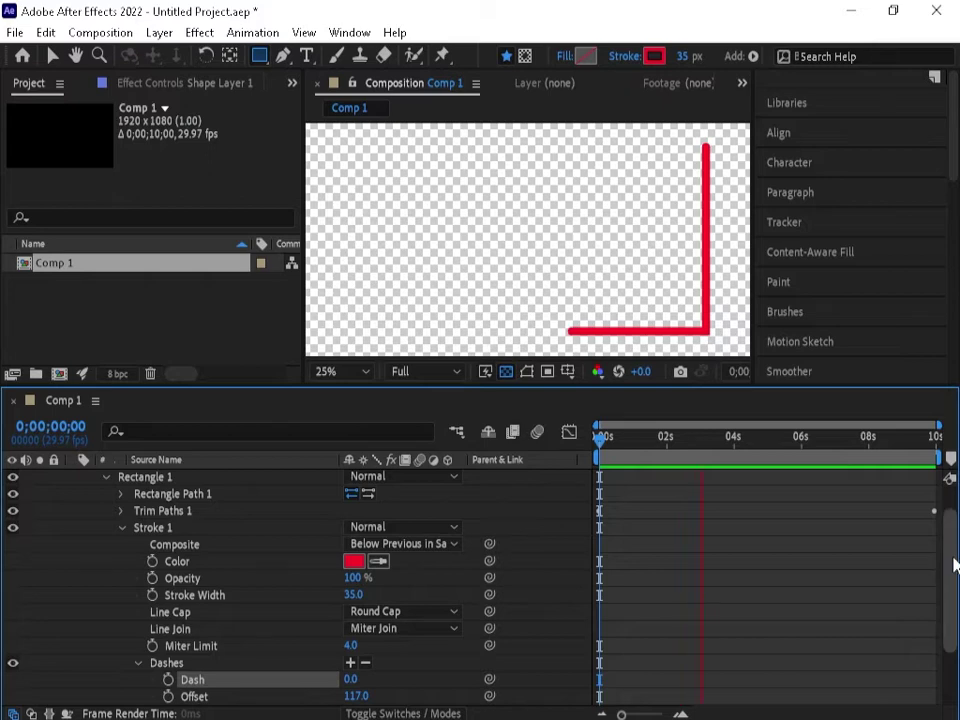
drag(953, 565, 949, 628)
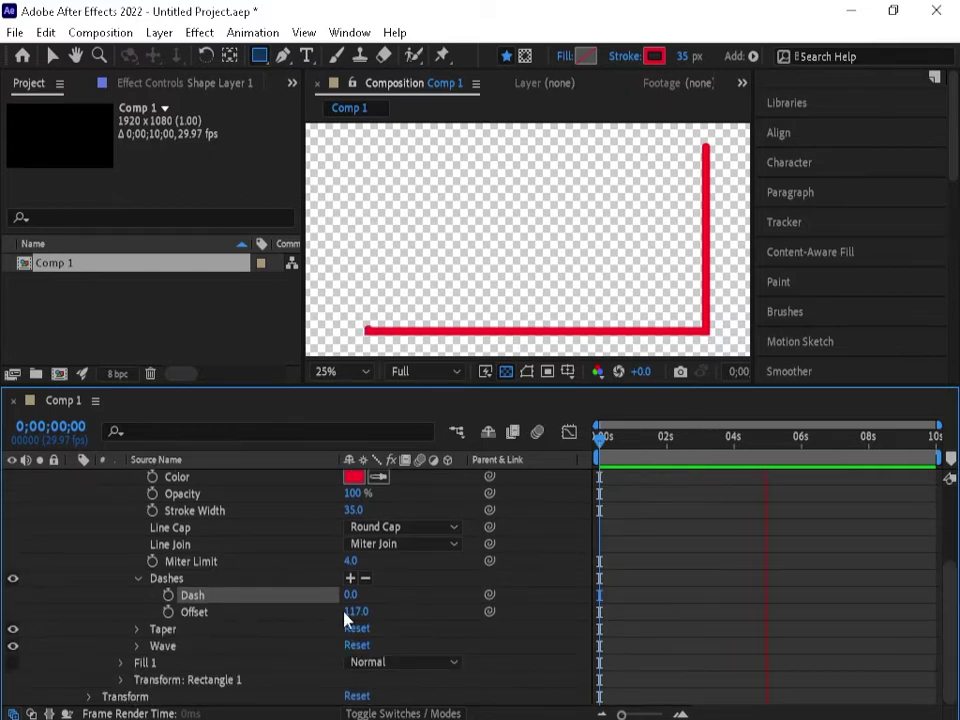
Add a dash Gap and tune to Dash 0, Gap 41 for round dots, then collapse Stroke 1
click(350, 578)
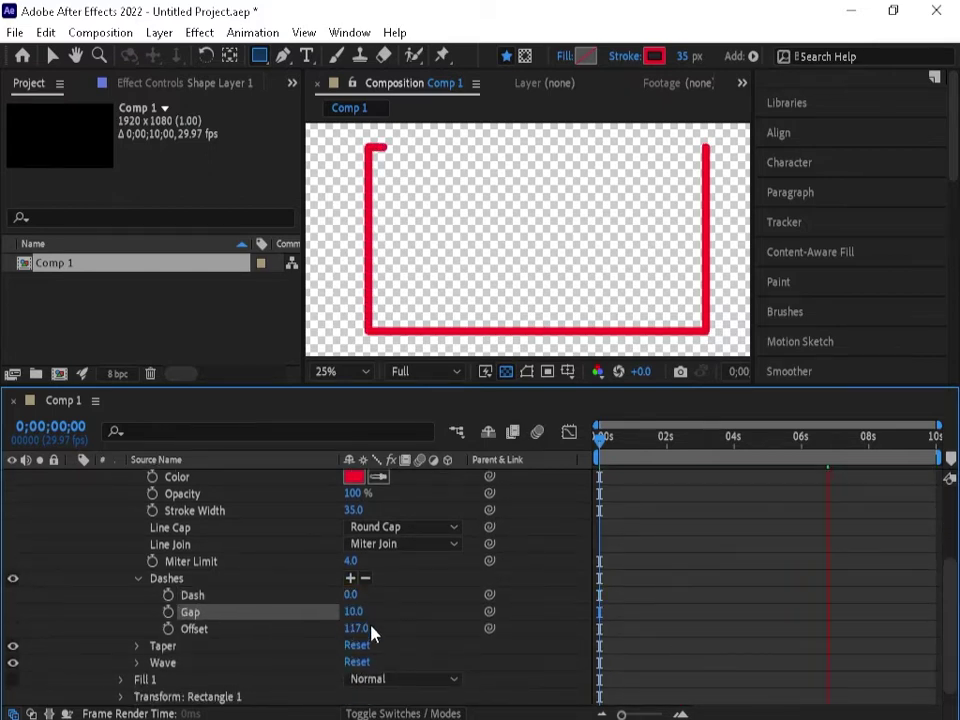
mouse_move(356, 611)
mouse_down()
mouse_move(378, 612)
mouse_move(397, 626)
mouse_move(393, 634)
mouse_up()
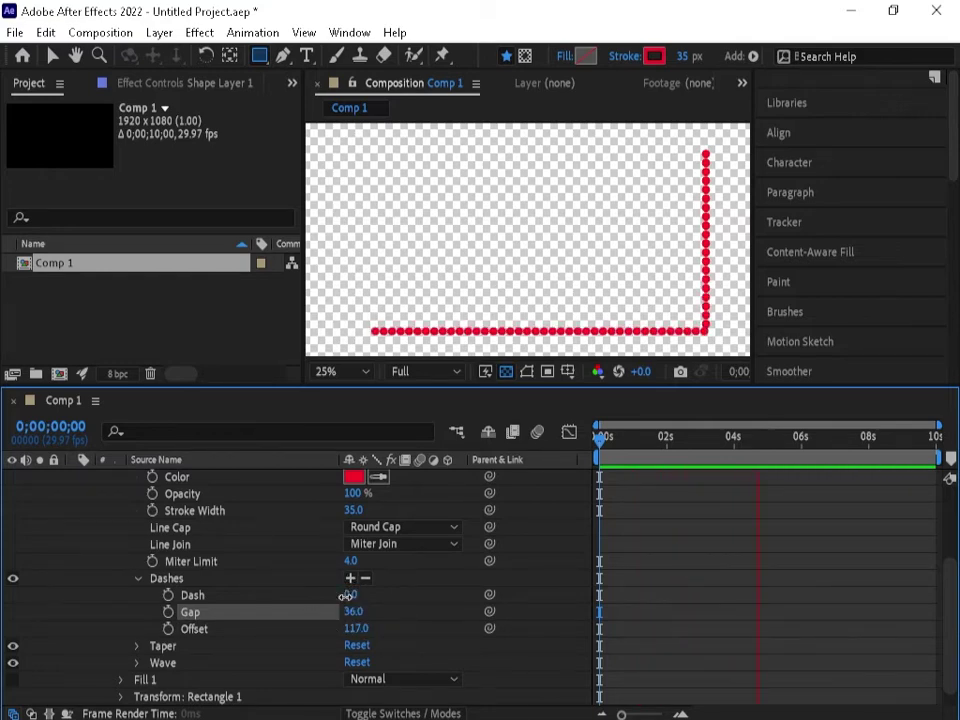
drag(347, 595, 394, 604)
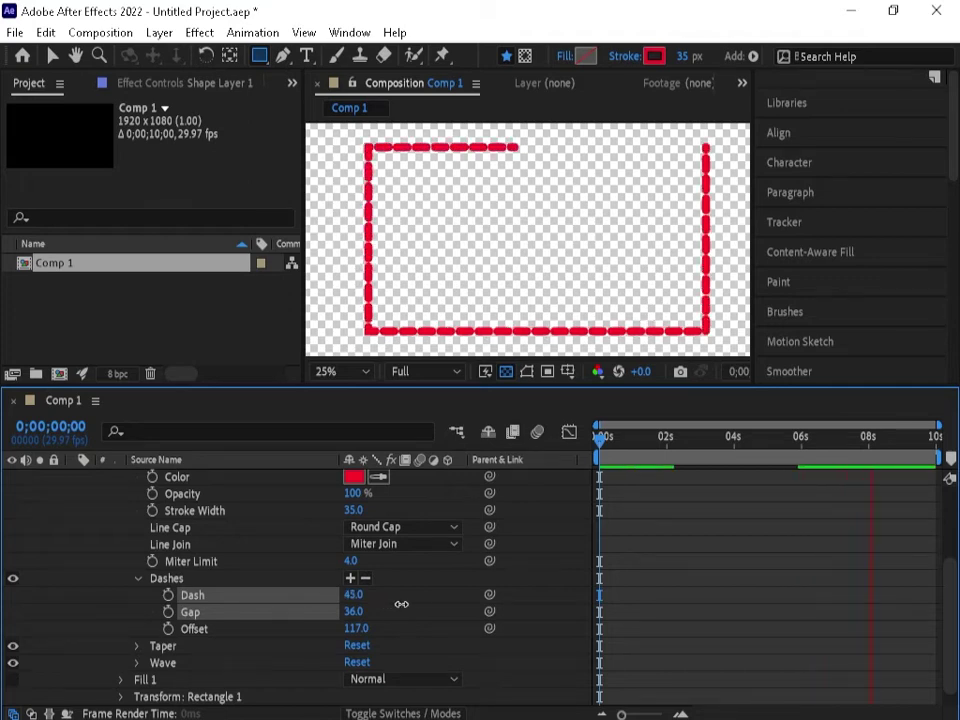
drag(401, 604, 410, 606)
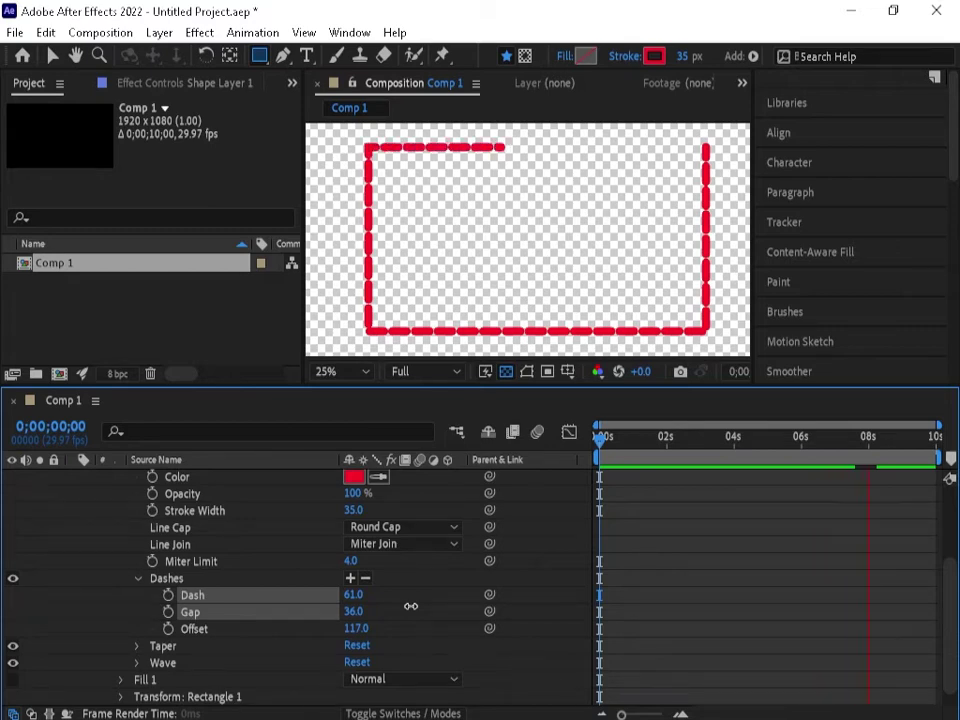
drag(410, 605, 297, 605)
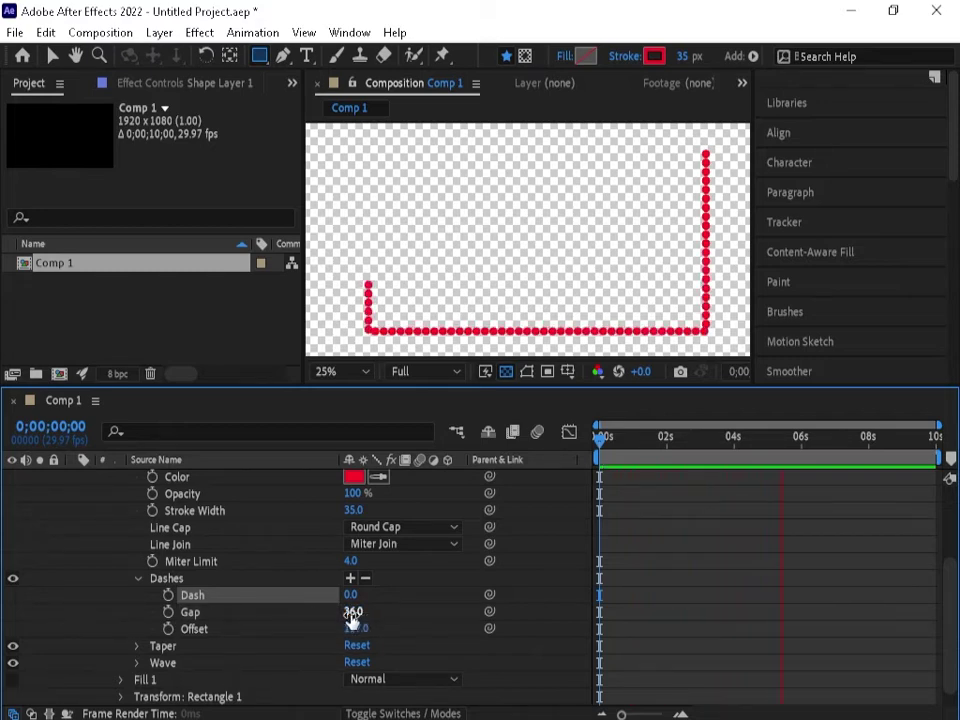
mouse_move(355, 612)
mouse_down()
mouse_move(369, 611)
mouse_move(353, 611)
mouse_up()
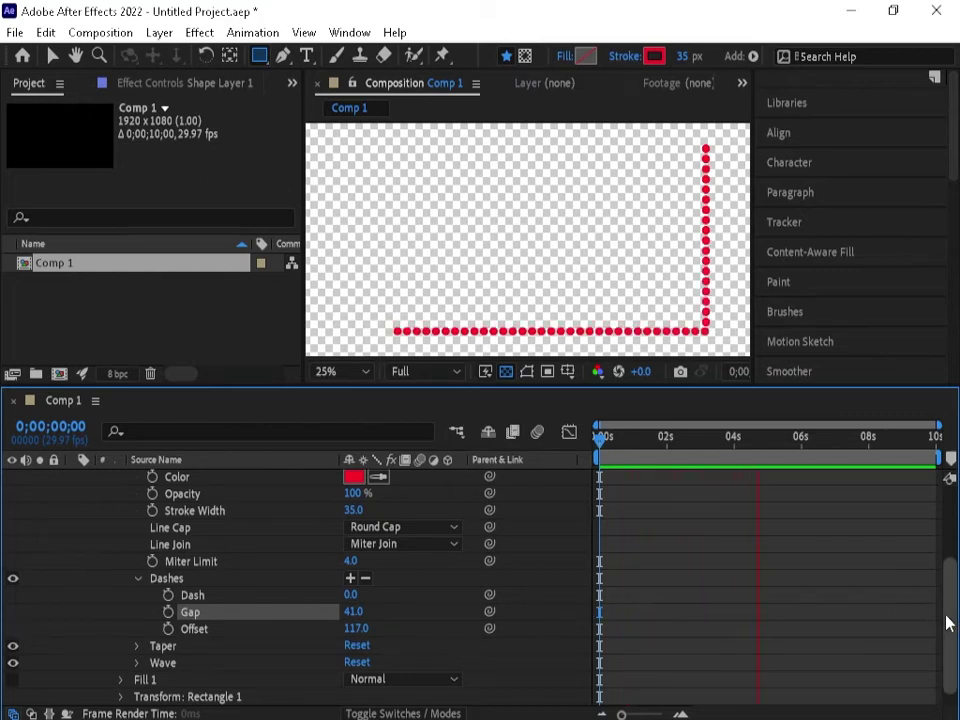
drag(945, 624, 949, 568)
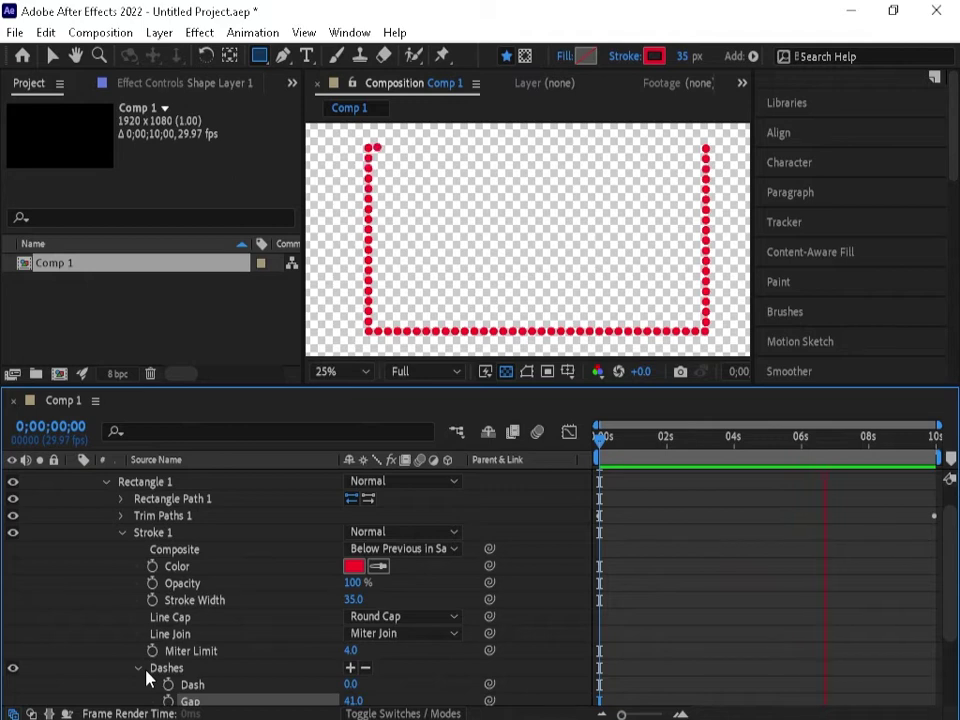
click(123, 534)
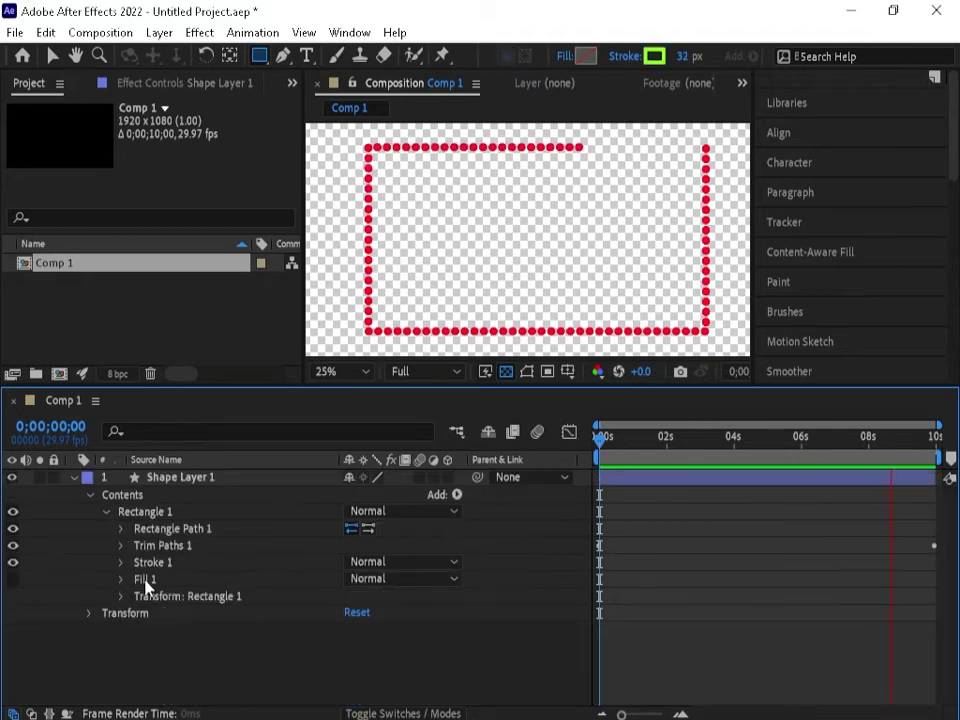
Delete the Trim Paths End keyframes and set End to 100% at 0s
click(121, 547)
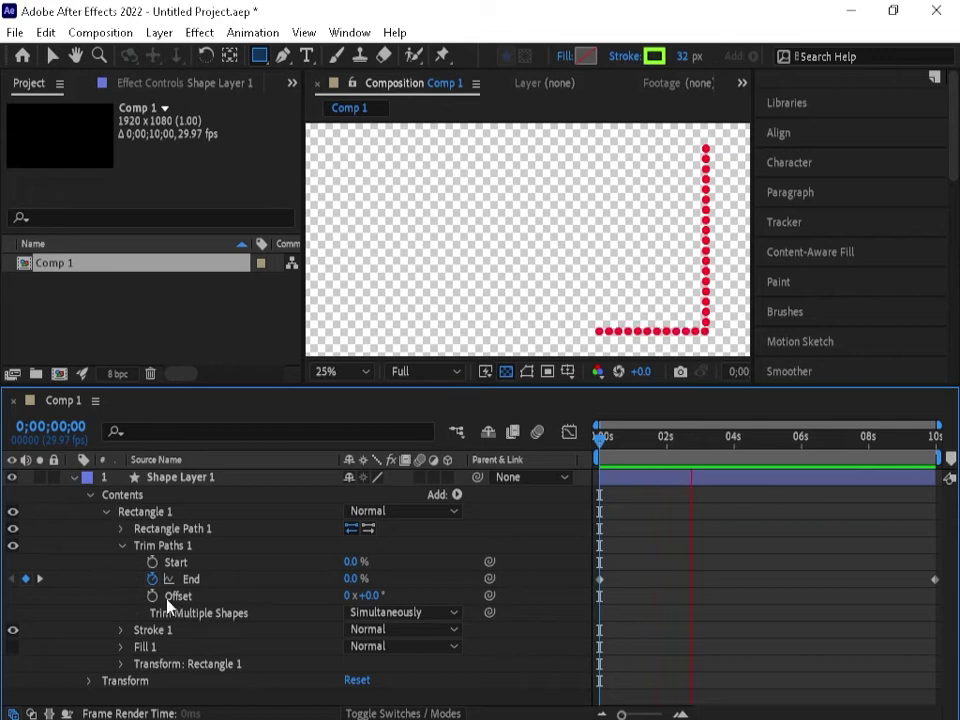
click(152, 580)
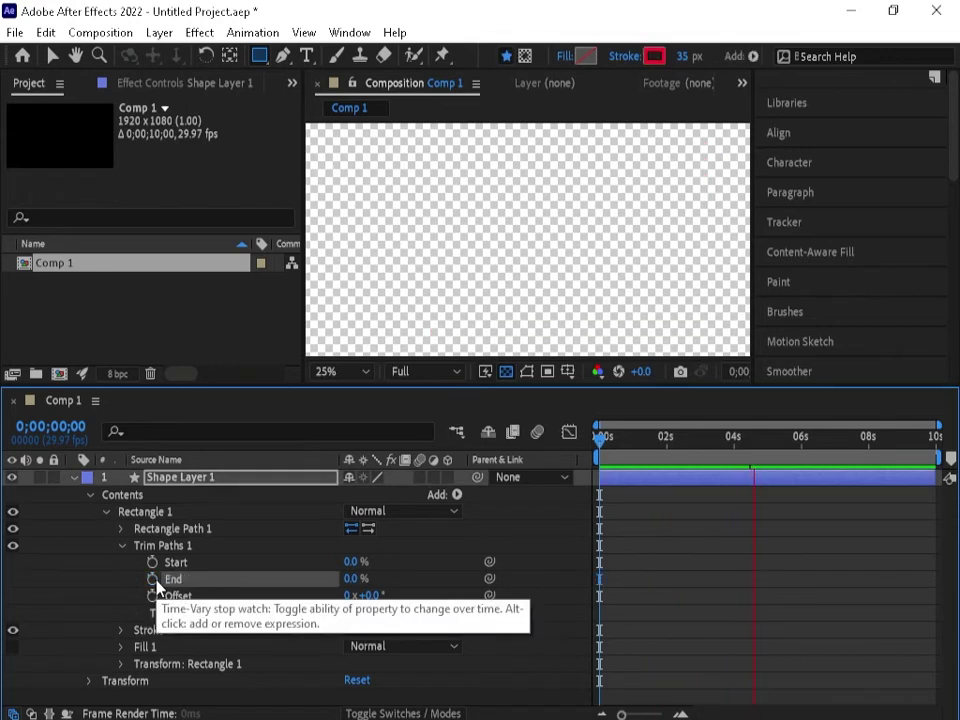
key(space)
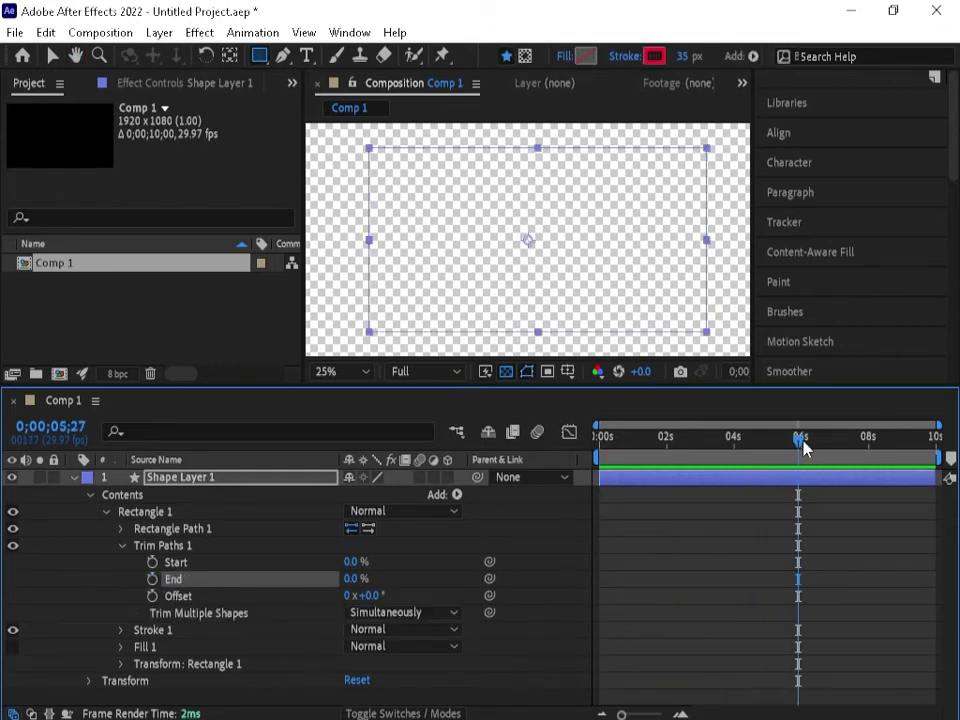
drag(803, 447, 598, 447)
drag(352, 579, 539, 573)
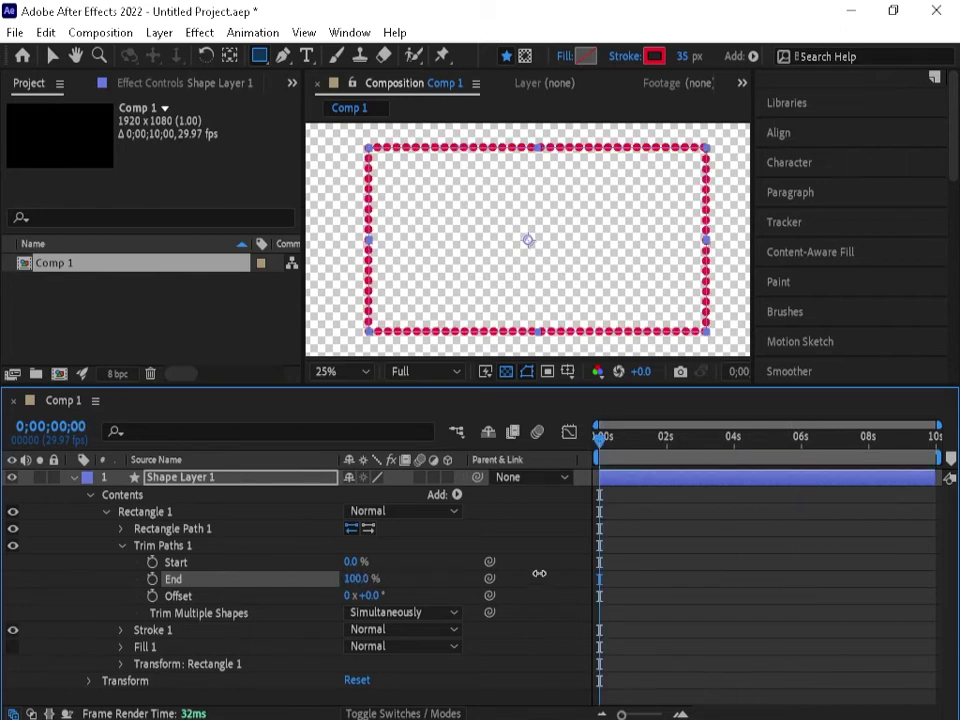
Keyframe Trim Paths Offset from 0° at 0s to 320° at 9;29, then preview from the start
click(152, 596)
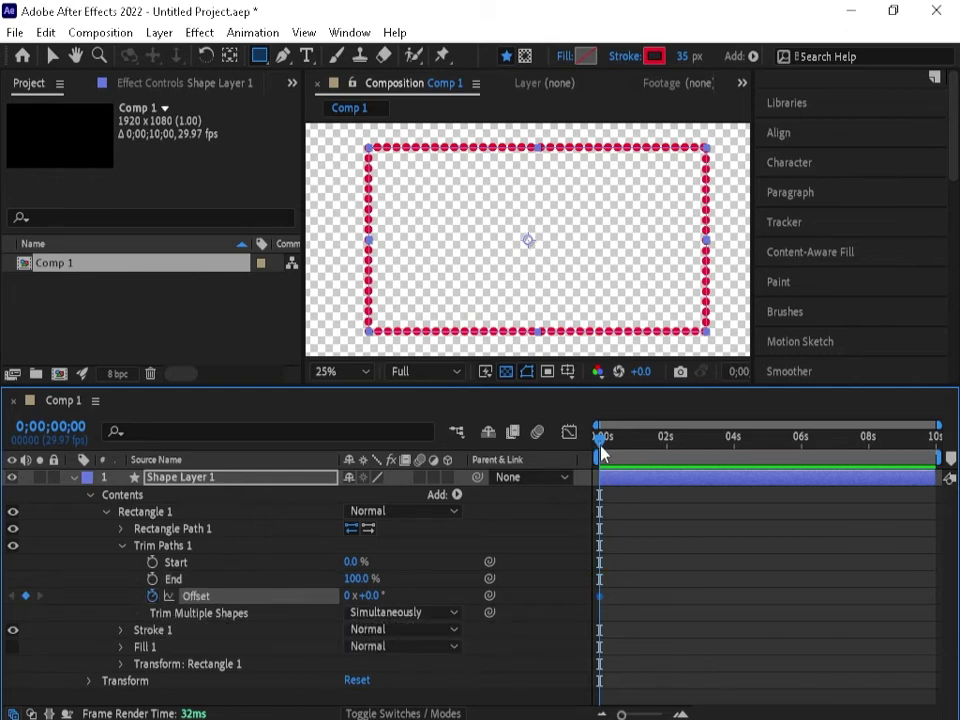
drag(601, 453, 940, 445)
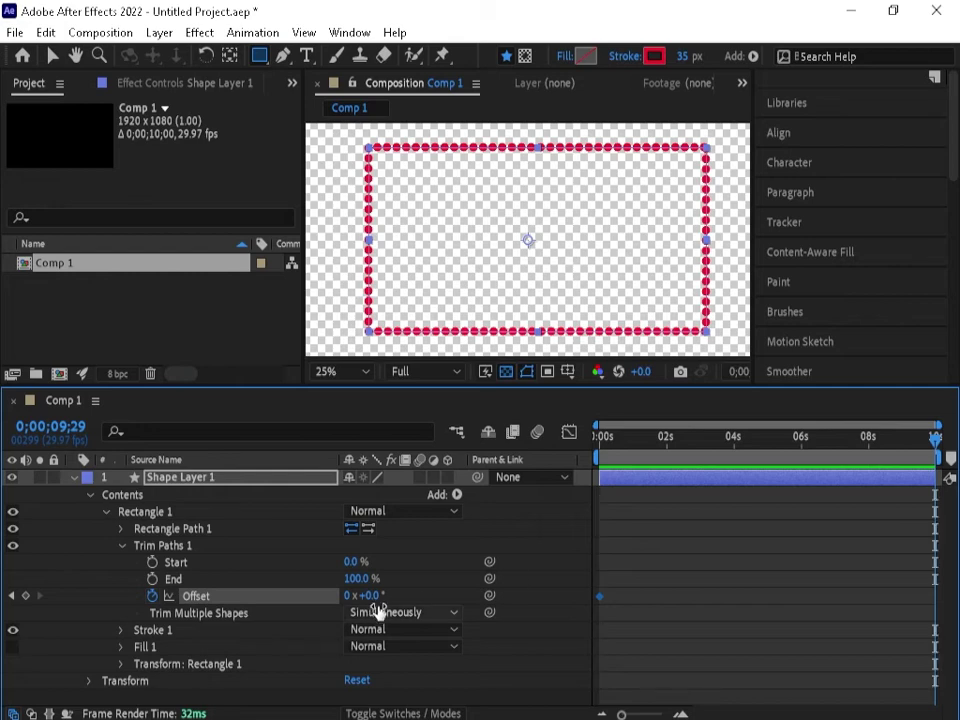
drag(366, 595, 703, 631)
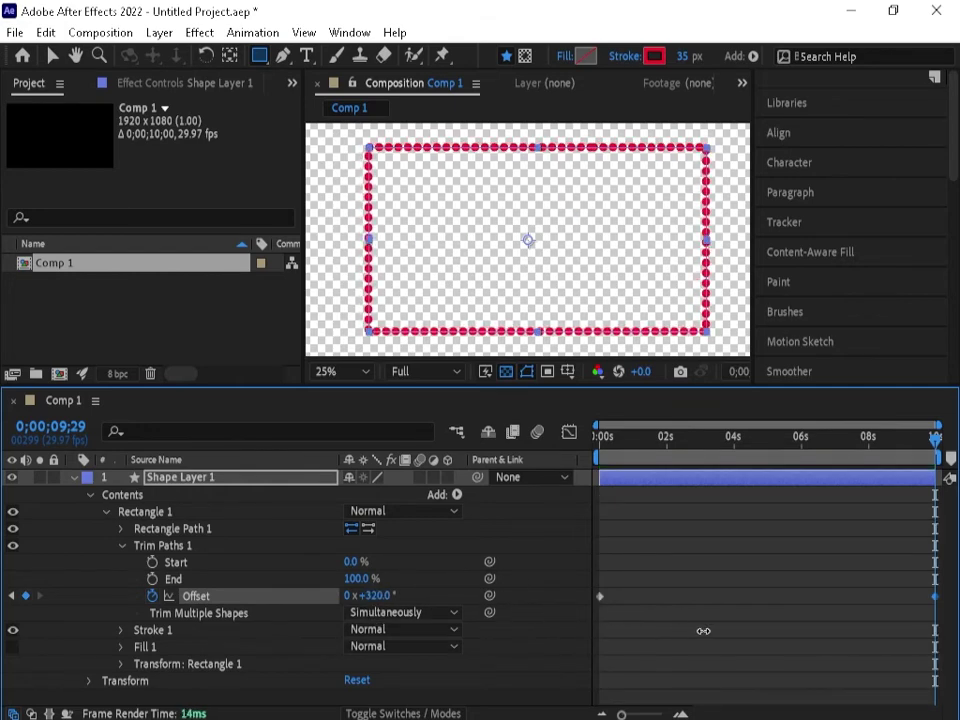
key(Home)
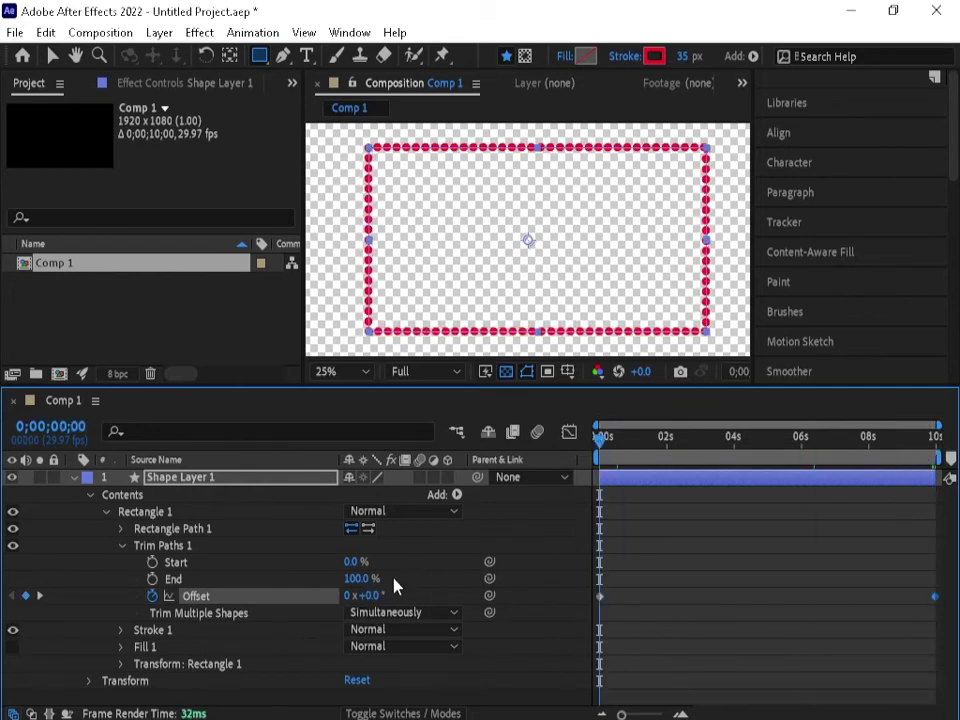
key(space)
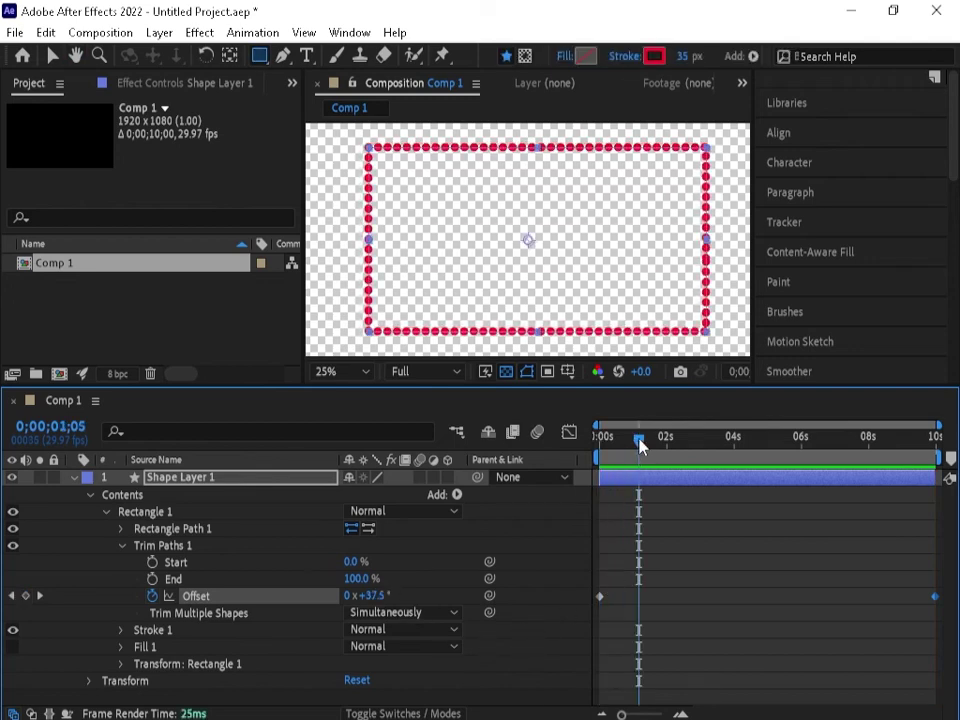
Lower the 9;29 Offset keyframe from 320° to 102° and preview from the first frame
drag(640, 446, 940, 507)
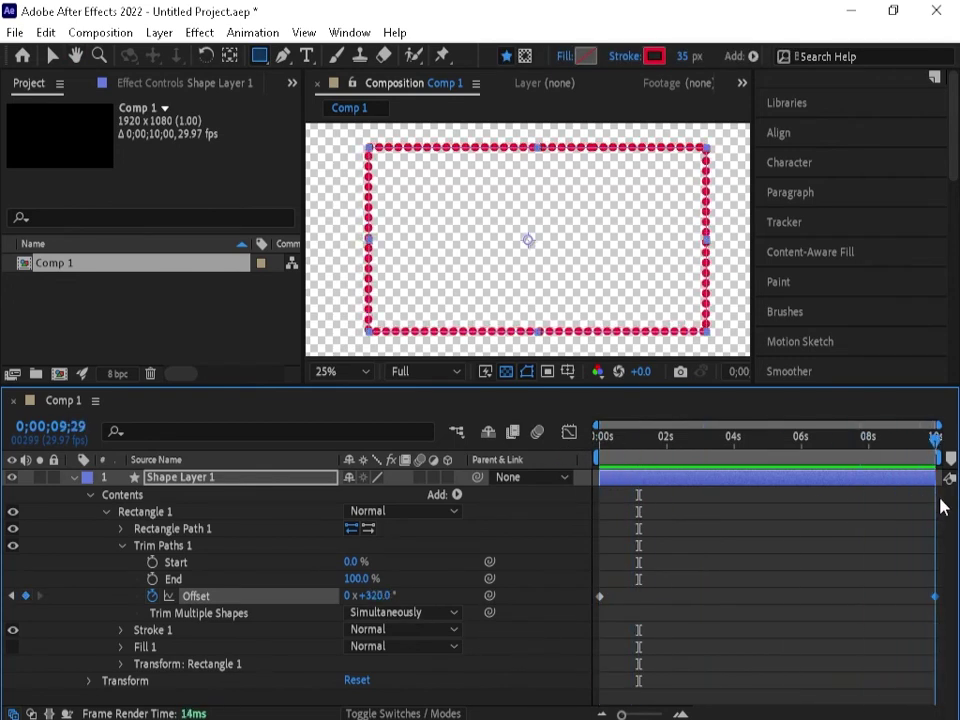
drag(377, 596, 214, 653)
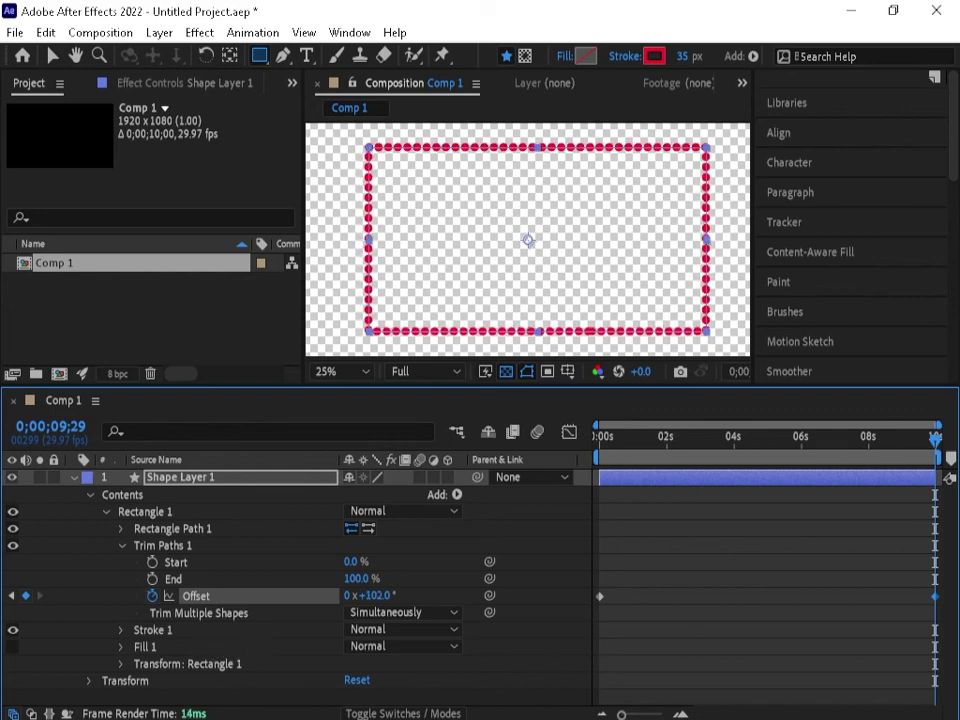
drag(932, 437, 924, 437)
key(Home)
key(space)
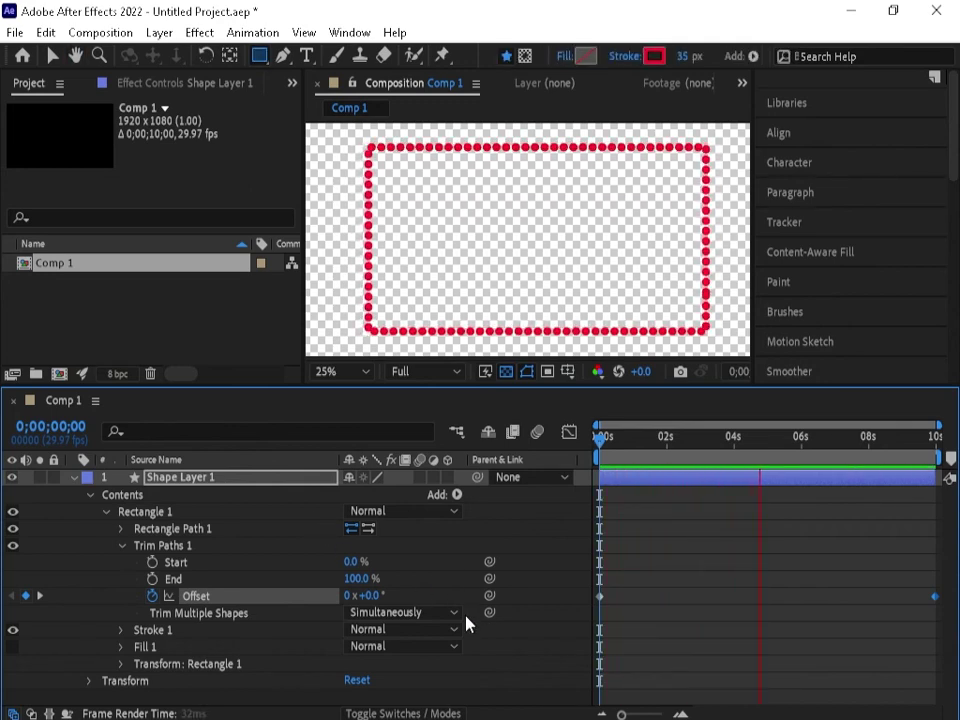
Fold Shape Layer 1 back to a single timeline row and exit name editing
click(68, 478)
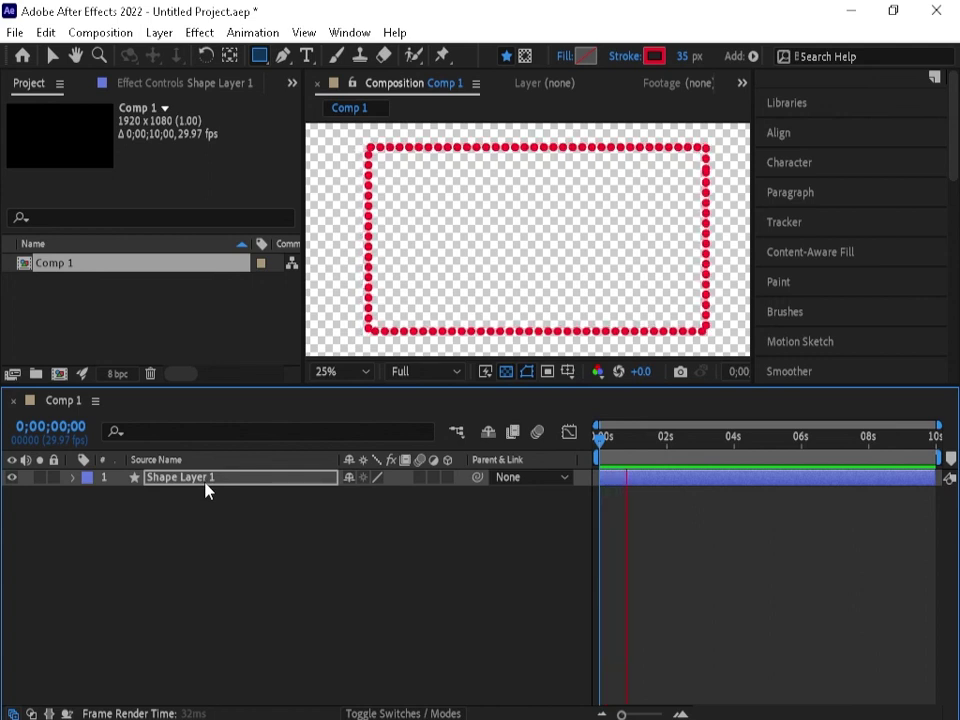
key(Return)
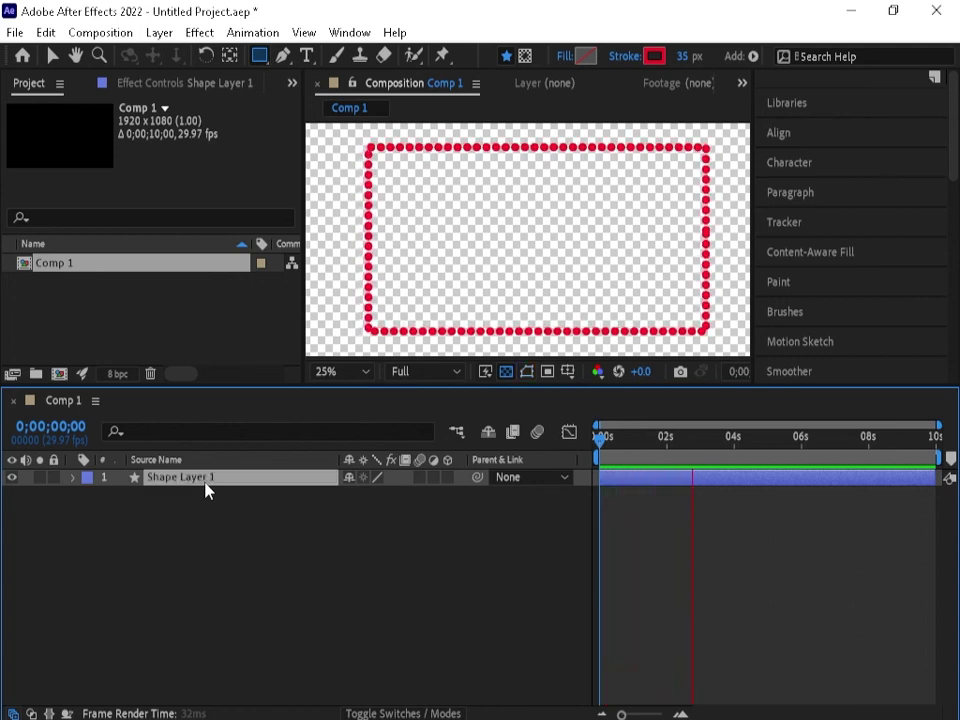